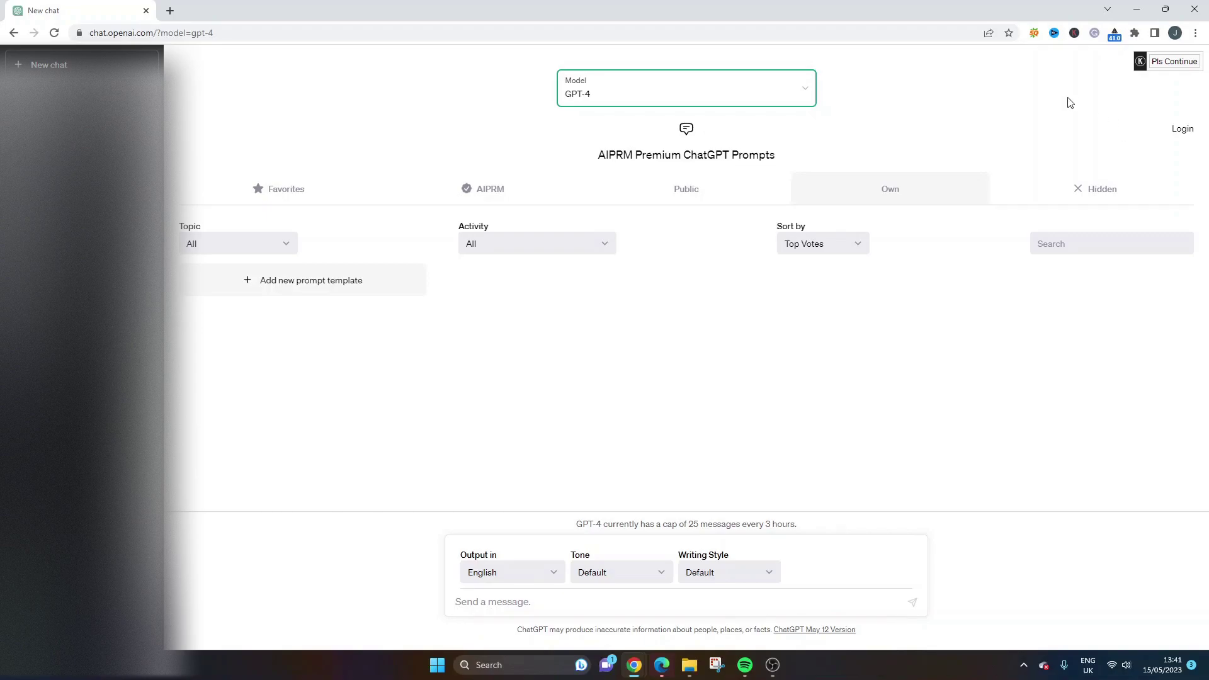
Keep GPT-4 as the chat model and put the cursor in the empty message box.
{"action": "left_click", "coordinate": [599, 95]}
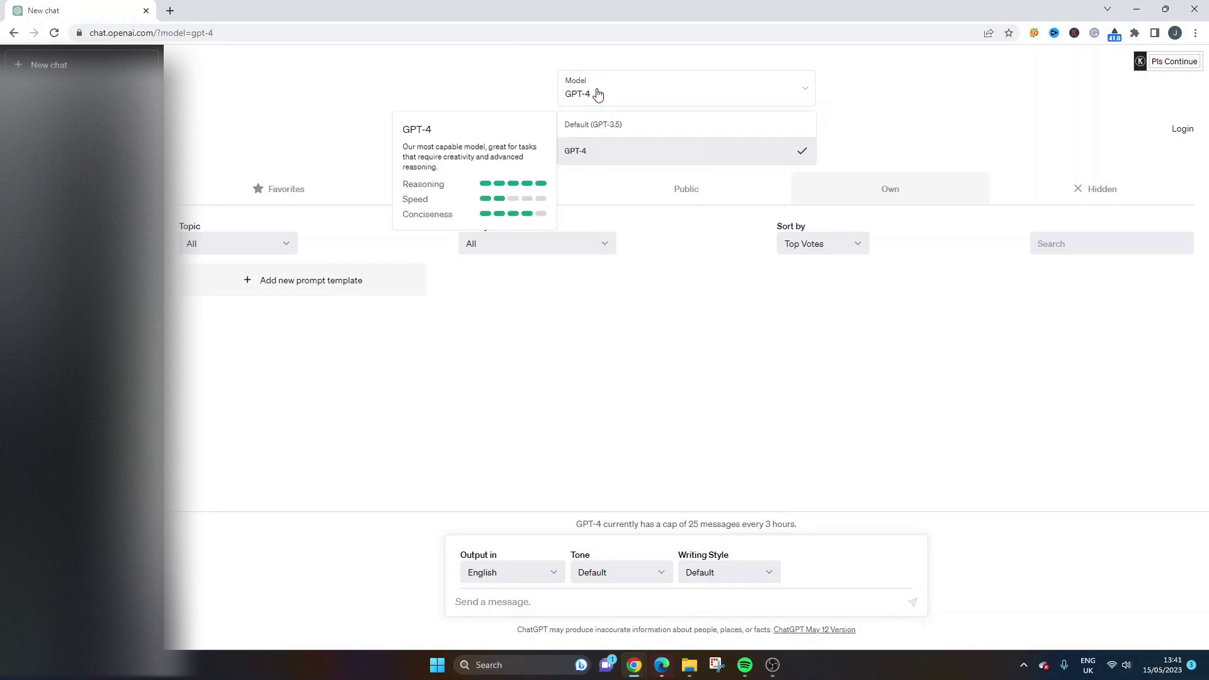
{"action": "left_click", "coordinate": [616, 151]}
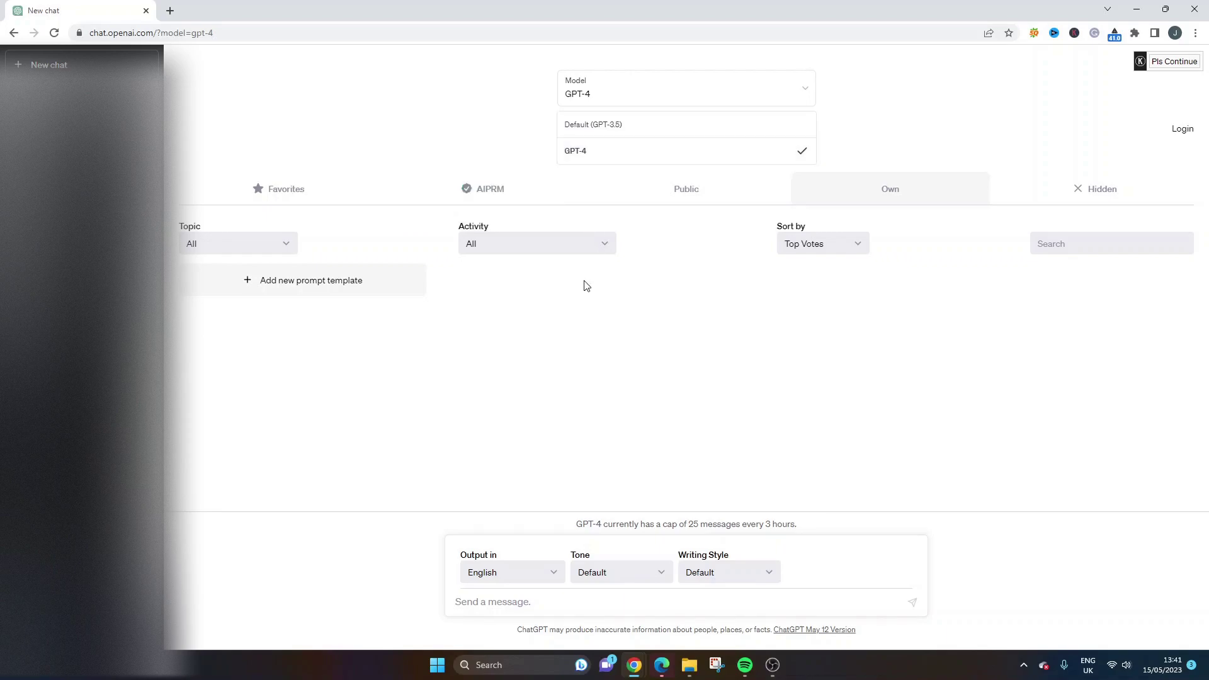
{"action": "left_click", "coordinate": [588, 600]}
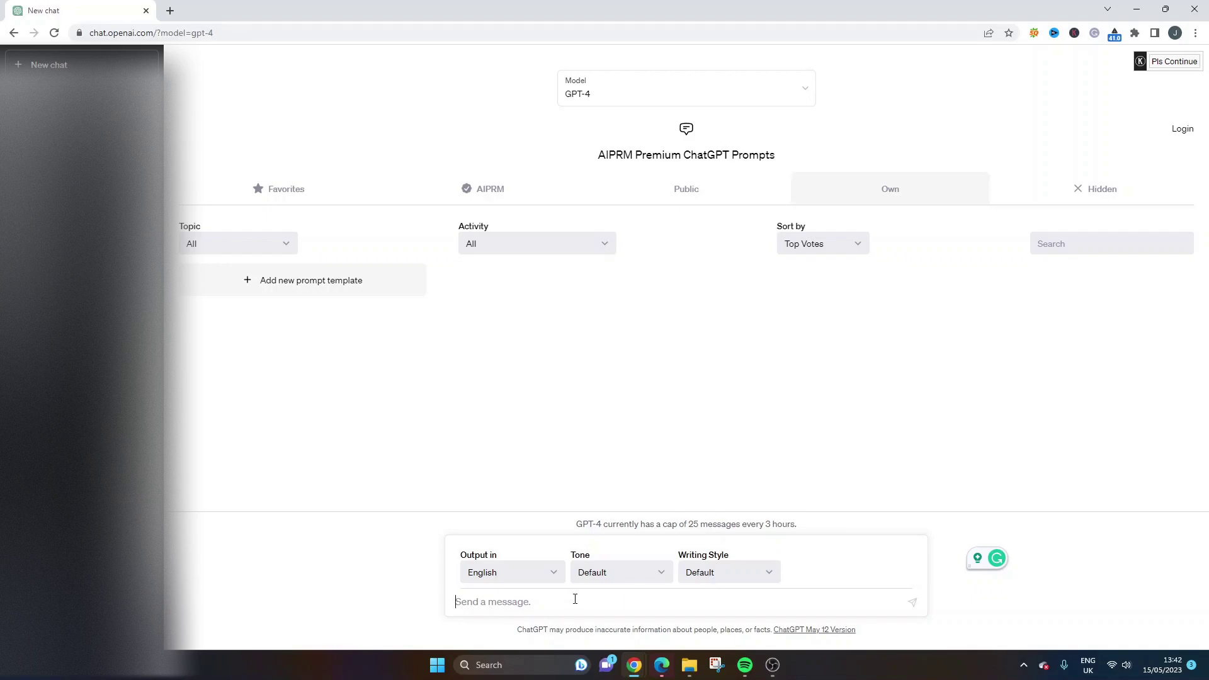
Send GPT-4 the prompt 'Create a communication management plan in tabular form'.
{"action": "type", "text": "Create a co"}
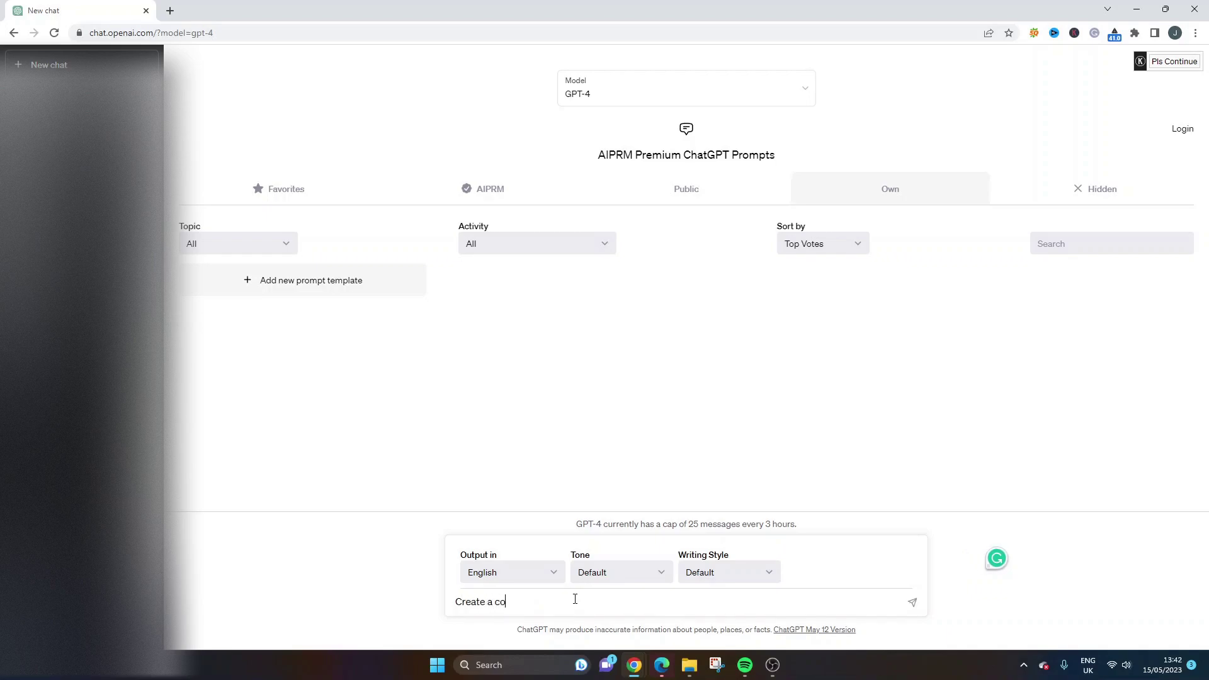
{"action": "type", "text": "mmunication management plan"}
{"action": "type", "text": "in tabular form"}
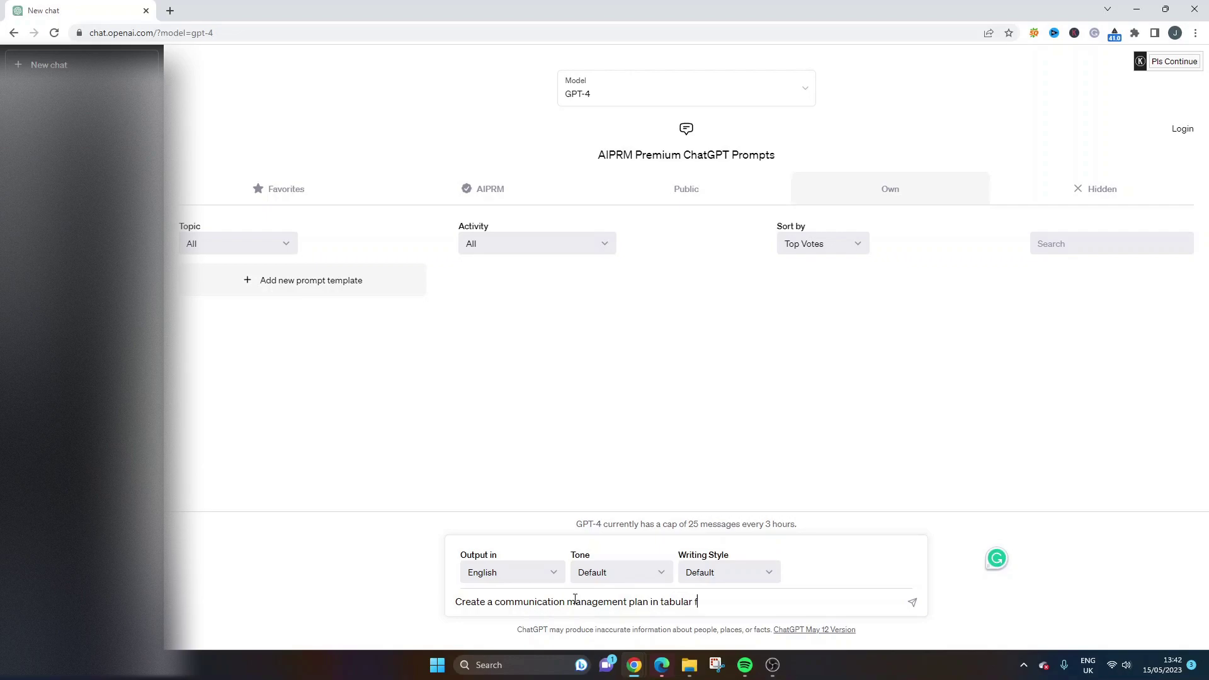
{"action": "left_click", "coordinate": [652, 602]}
{"action": "left_click_drag", "start_coordinate": [653, 601], "coordinate": [719, 603]}
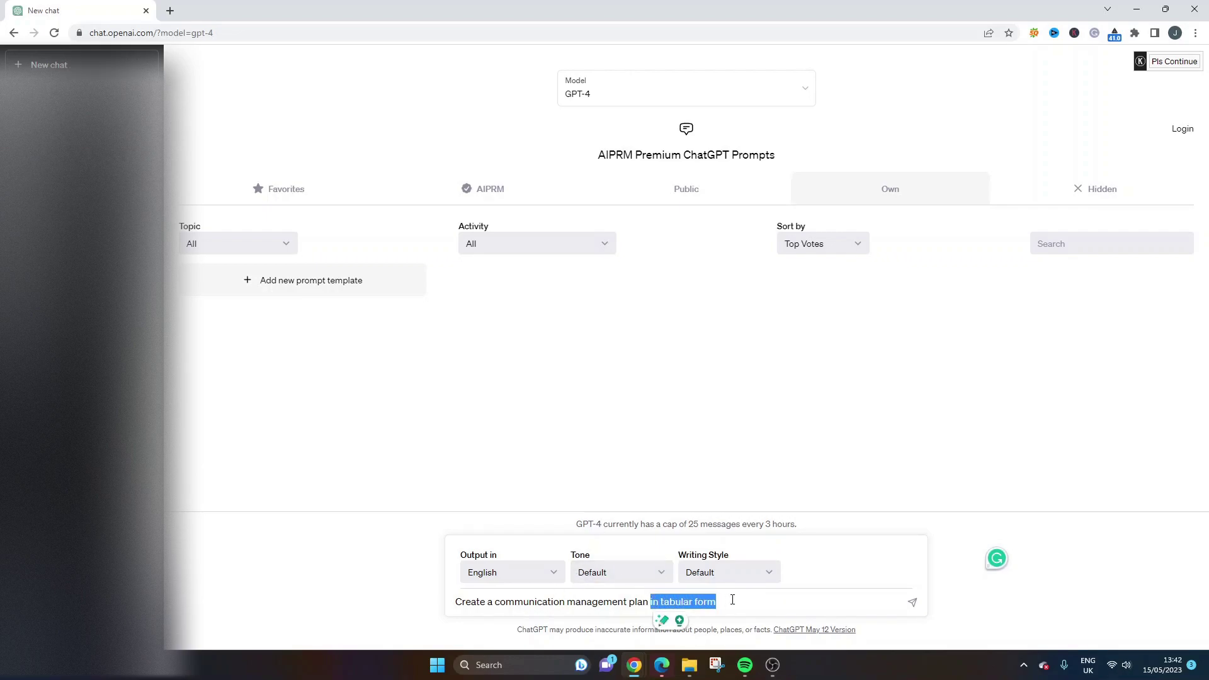
{"action": "left_click", "coordinate": [740, 599]}
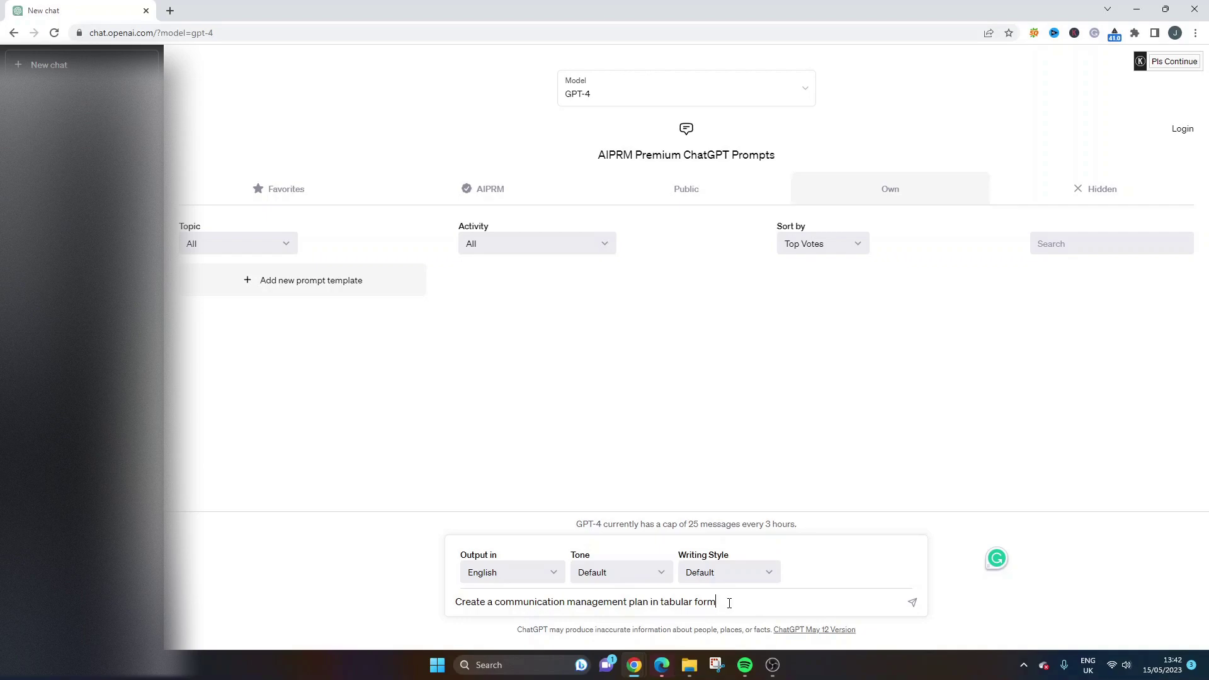
{"action": "left_click_drag", "start_coordinate": [728, 603], "coordinate": [649, 603]}
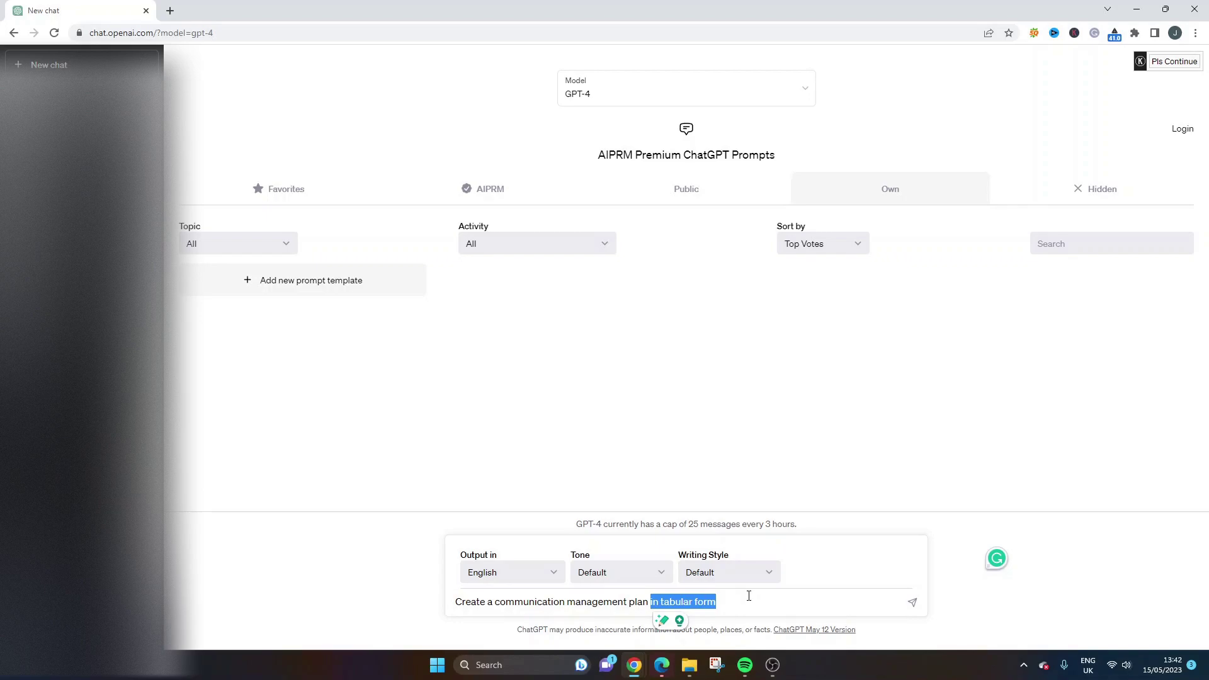
{"action": "left_click", "coordinate": [730, 598]}
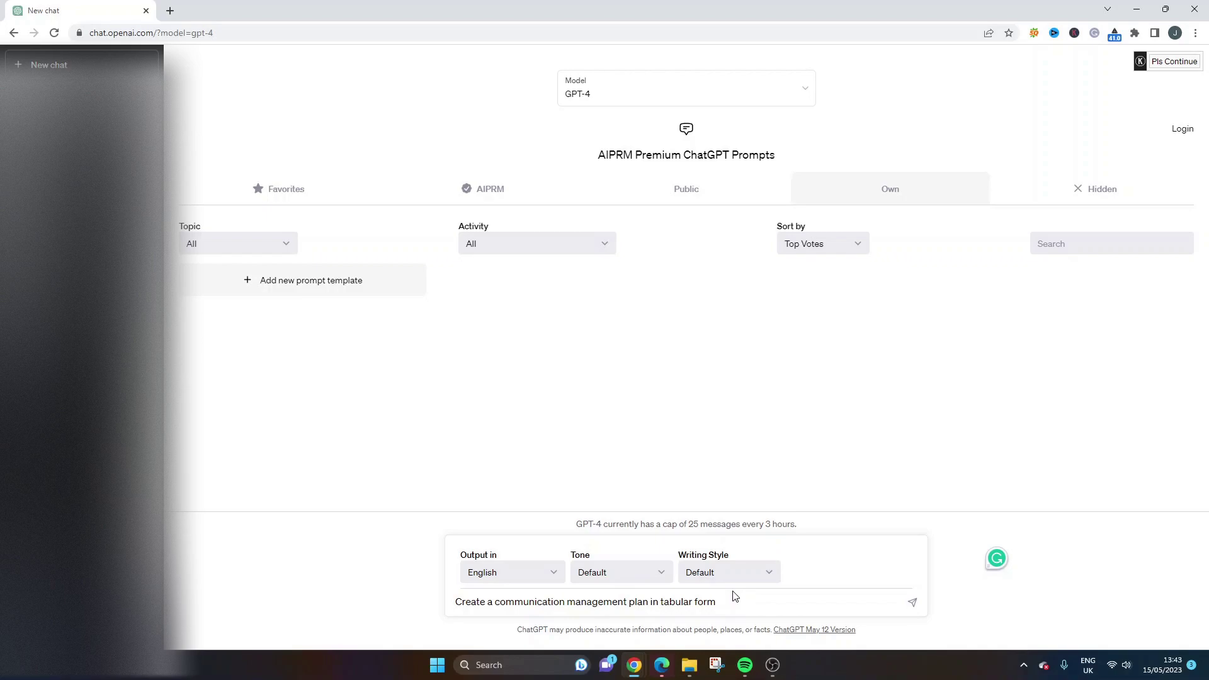
{"action": "key", "text": "Return"}
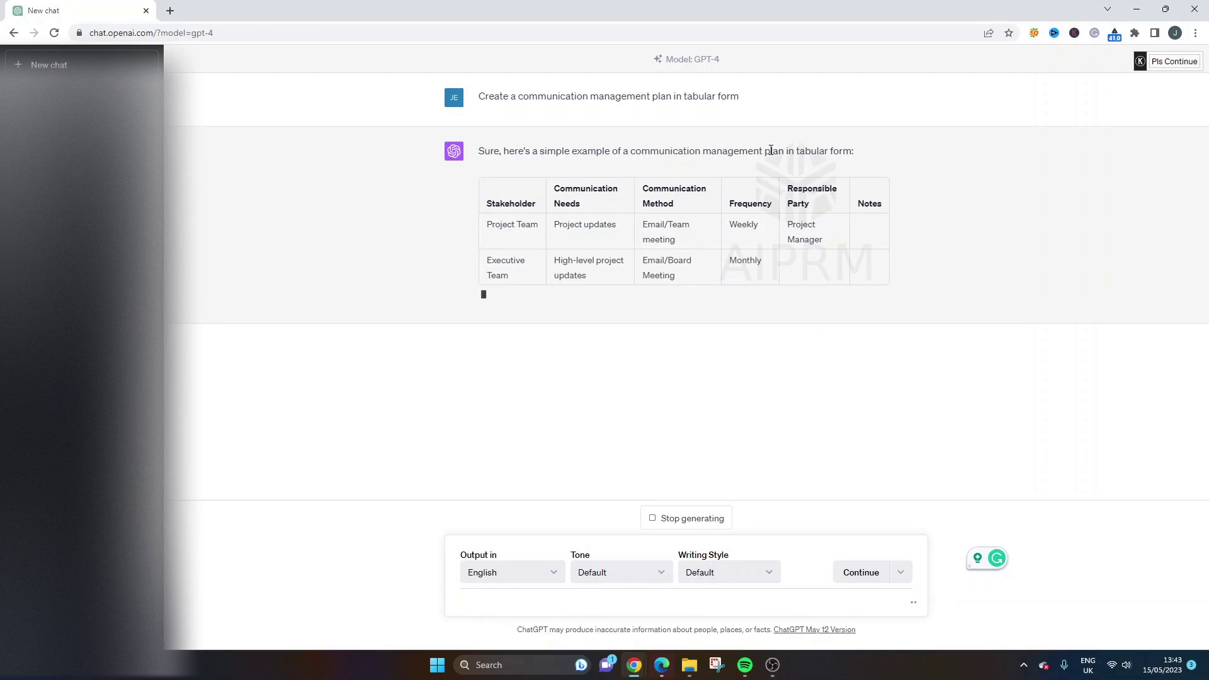
Highlight 'tabular form' in the first line of GPT-4's table reply.
{"action": "left_click_drag", "start_coordinate": [797, 151], "coordinate": [854, 152]}
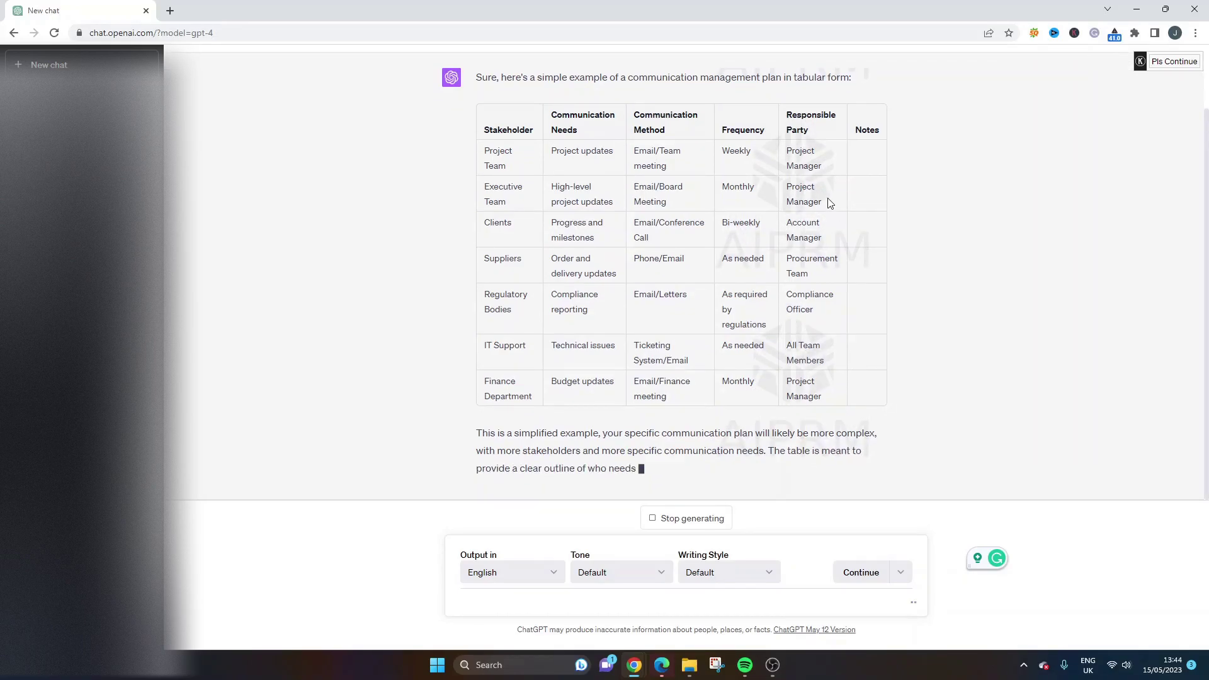
Highlight the Executive, Finance Department and Budget updates cells in the finished table.
{"action": "double_click", "coordinate": [514, 188]}
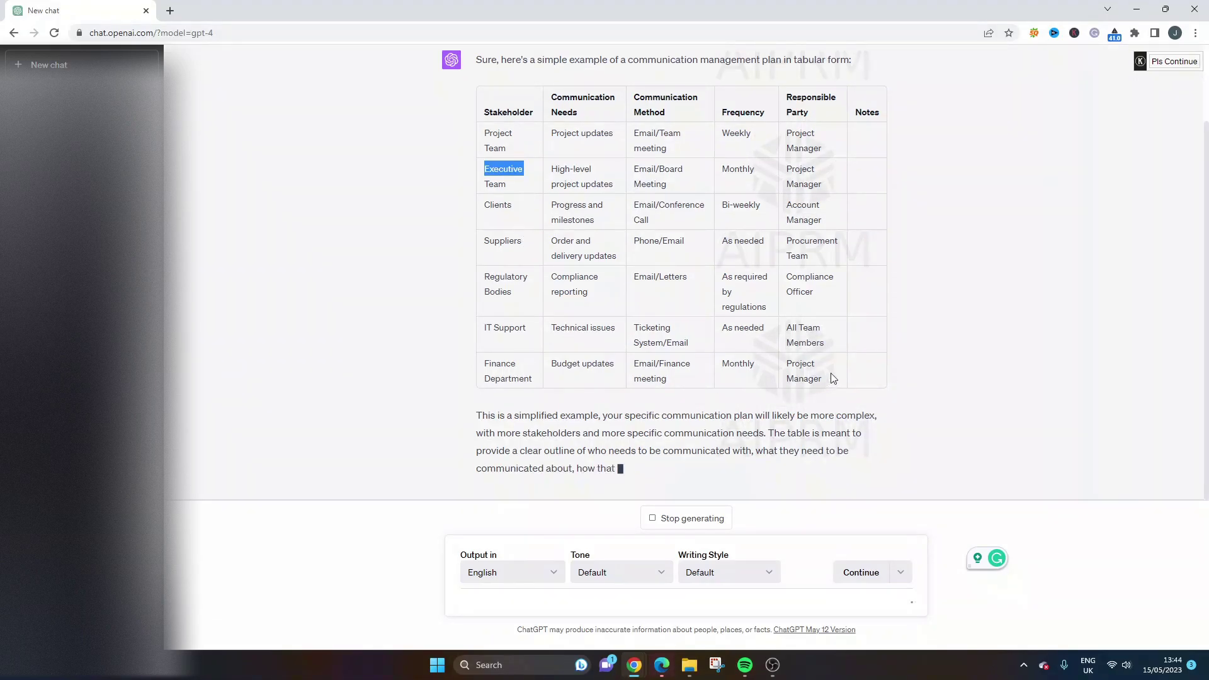
{"action": "triple_click", "coordinate": [512, 381]}
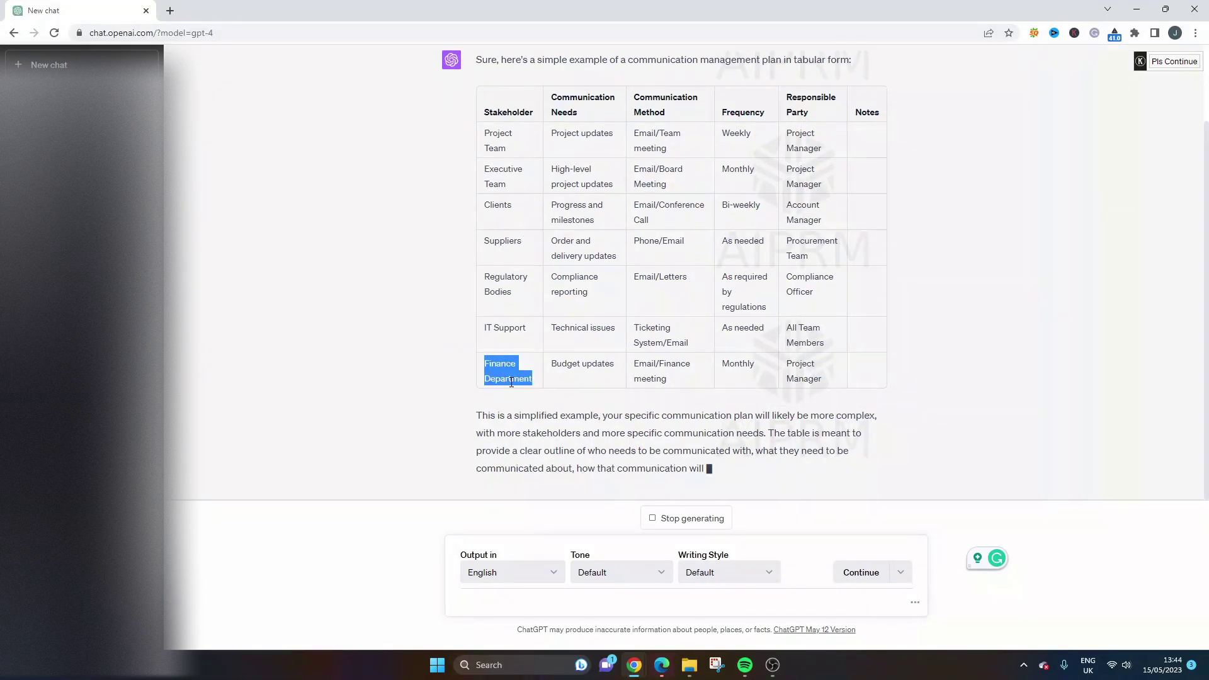
{"action": "triple_click", "coordinate": [576, 361]}
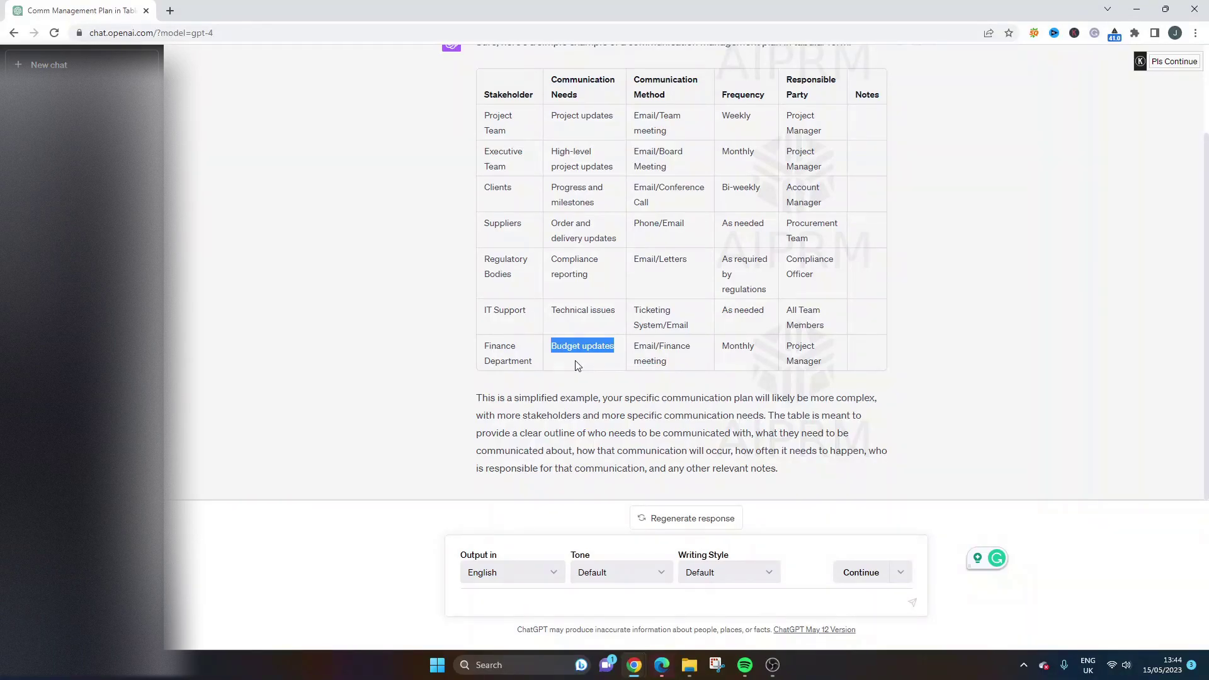
{"action": "triple_click", "coordinate": [526, 362]}
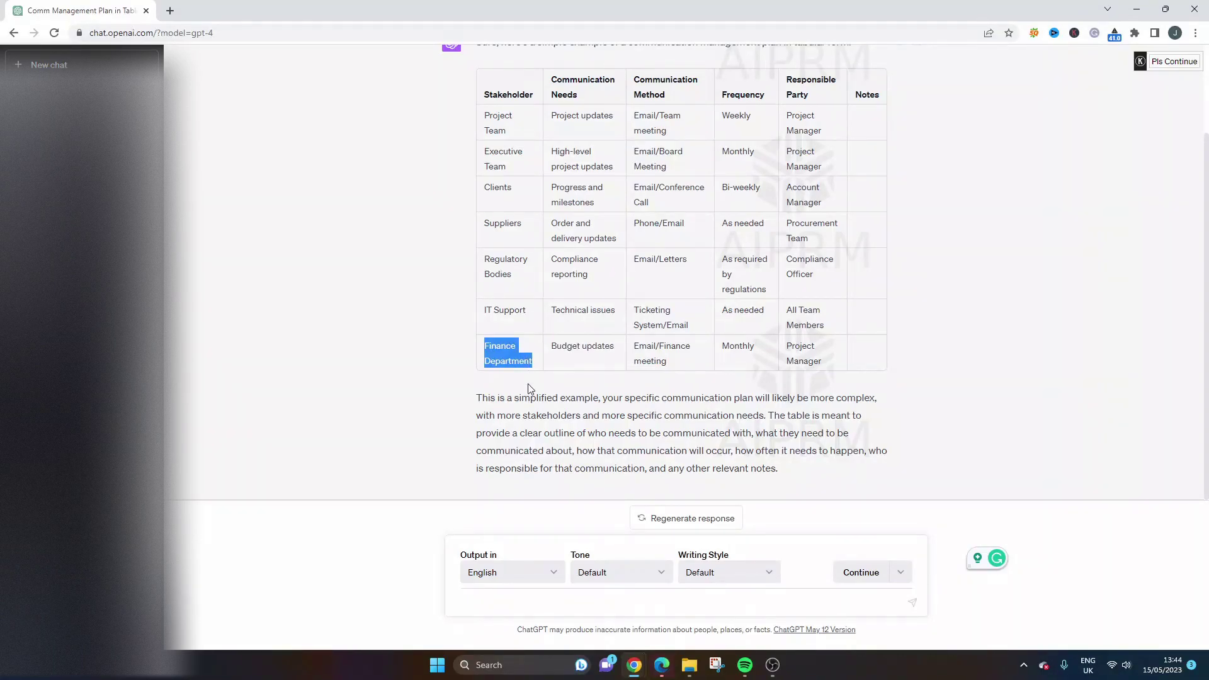
{"action": "left_click", "coordinate": [576, 603]}
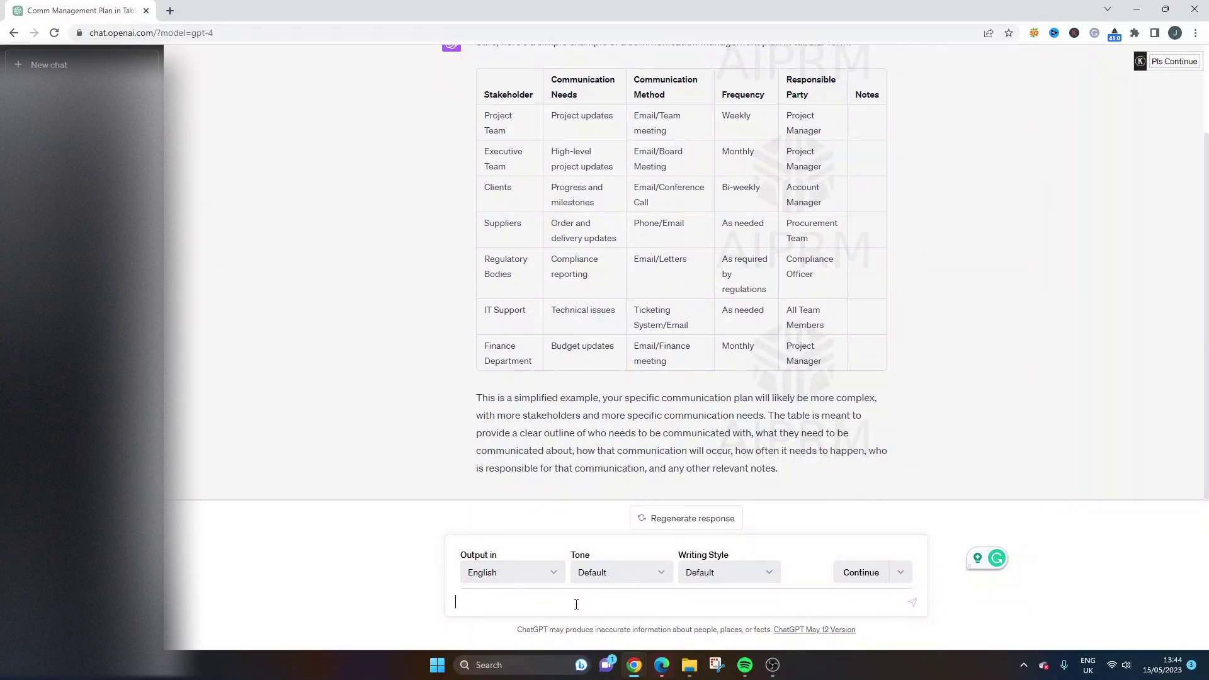
Ask GPT-4 to 'Add a column for "status" to the table', checking the existing column headers.
{"action": "scroll", "coordinate": [598, 383], "scroll_direction": "up", "scroll_amount": 2}
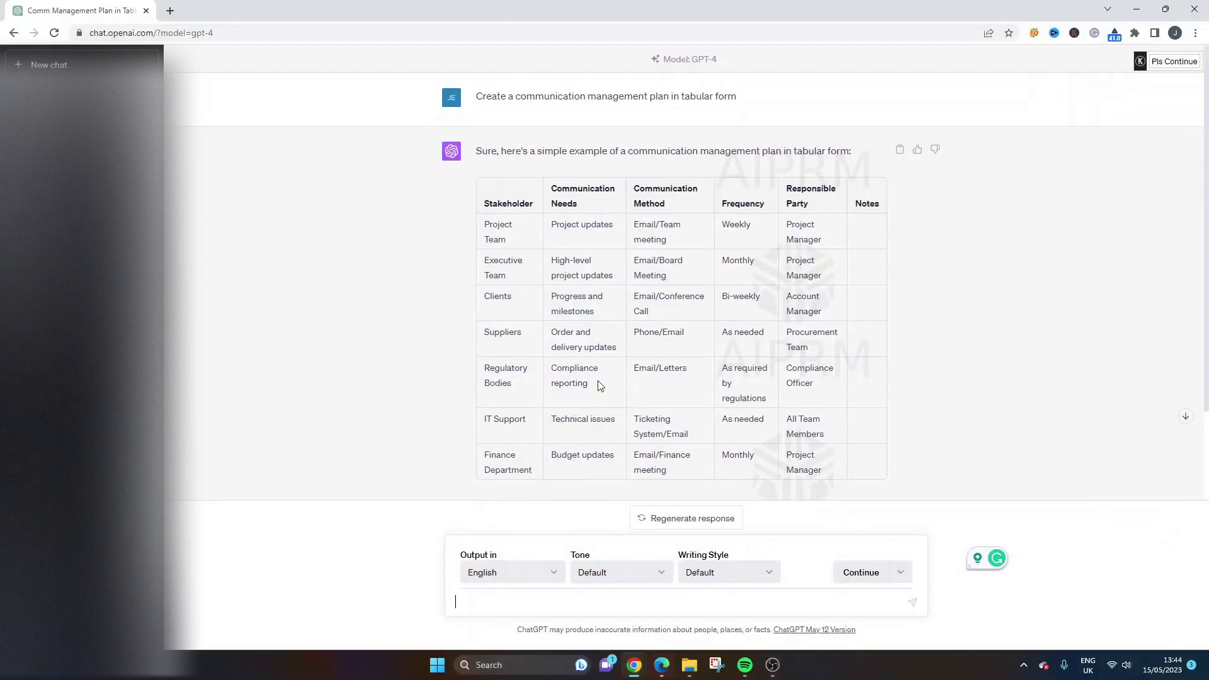
{"action": "type", "text": "Add a column for \""}
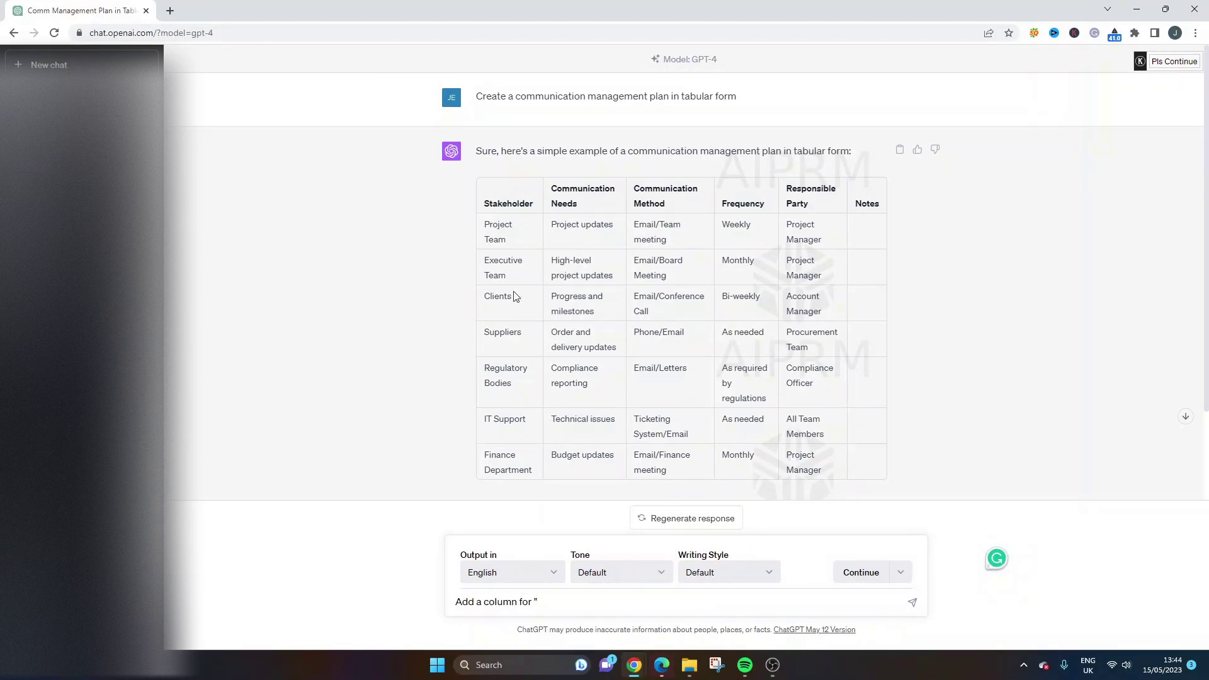
{"action": "left_click_drag", "start_coordinate": [549, 189], "coordinate": [638, 189]}
{"action": "double_click", "coordinate": [645, 187]}
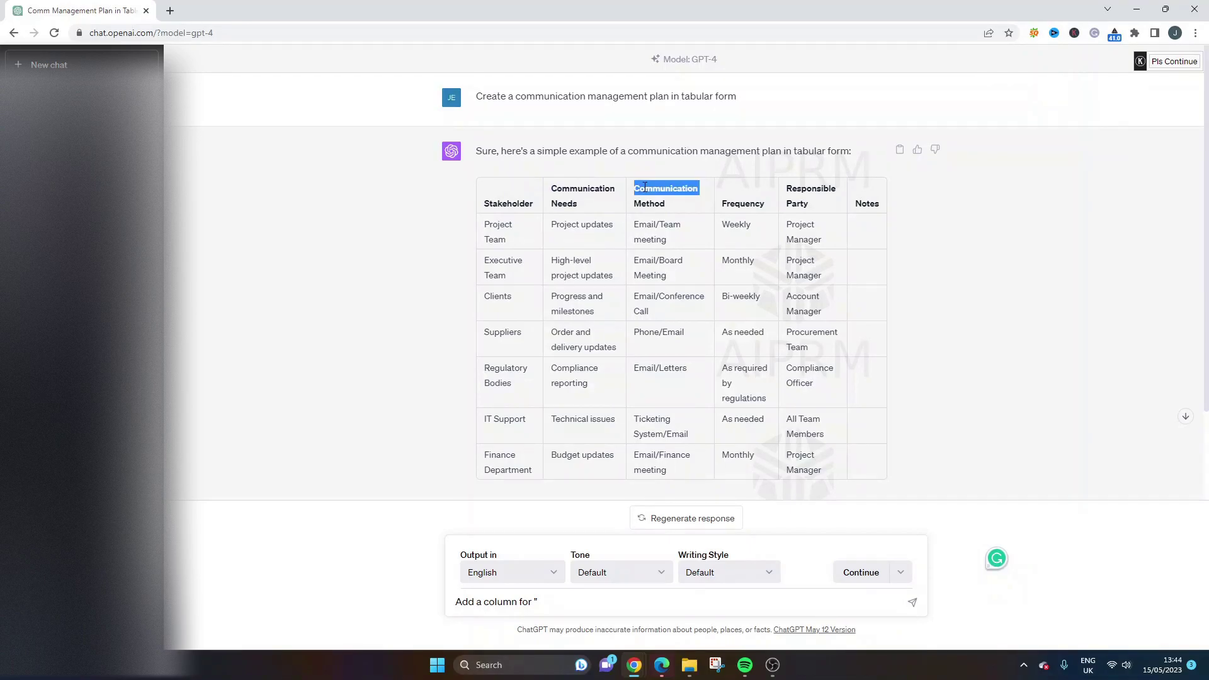
{"action": "double_click", "coordinate": [755, 203]}
{"action": "triple_click", "coordinate": [796, 194]}
{"action": "left_click", "coordinate": [725, 494]}
{"action": "double_click", "coordinate": [867, 204]}
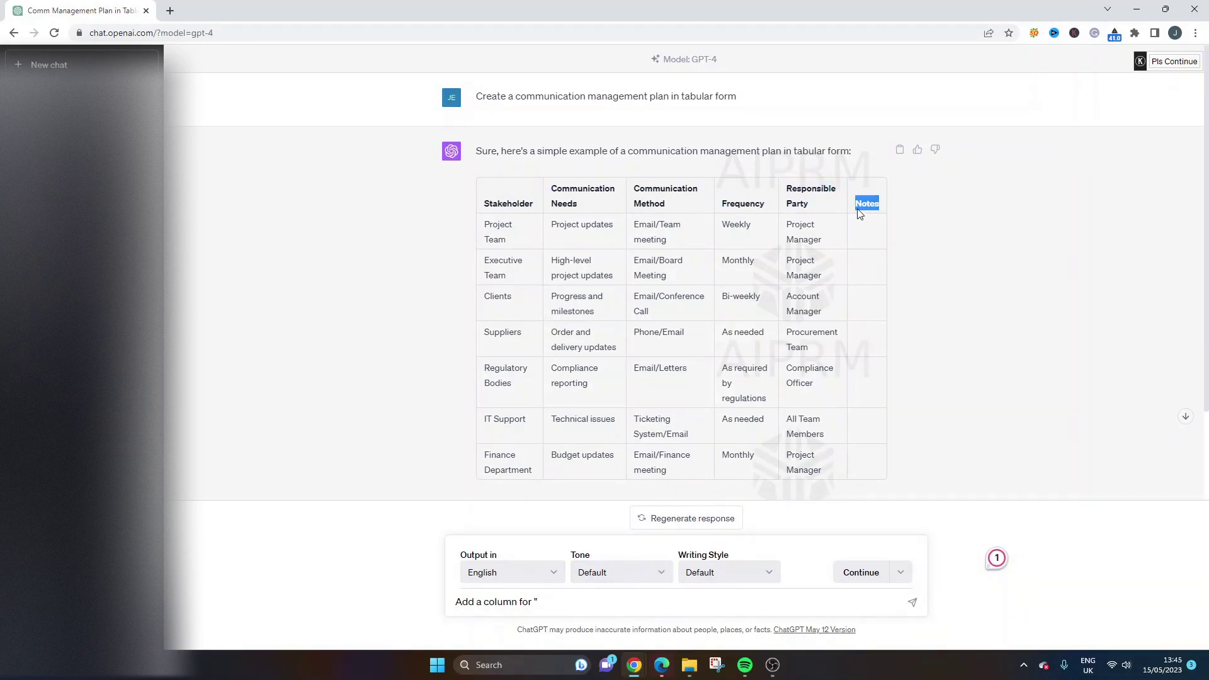
{"action": "left_click", "coordinate": [585, 603]}
{"action": "type", "text": "status\" to the table"}
{"action": "key", "text": "Return"}
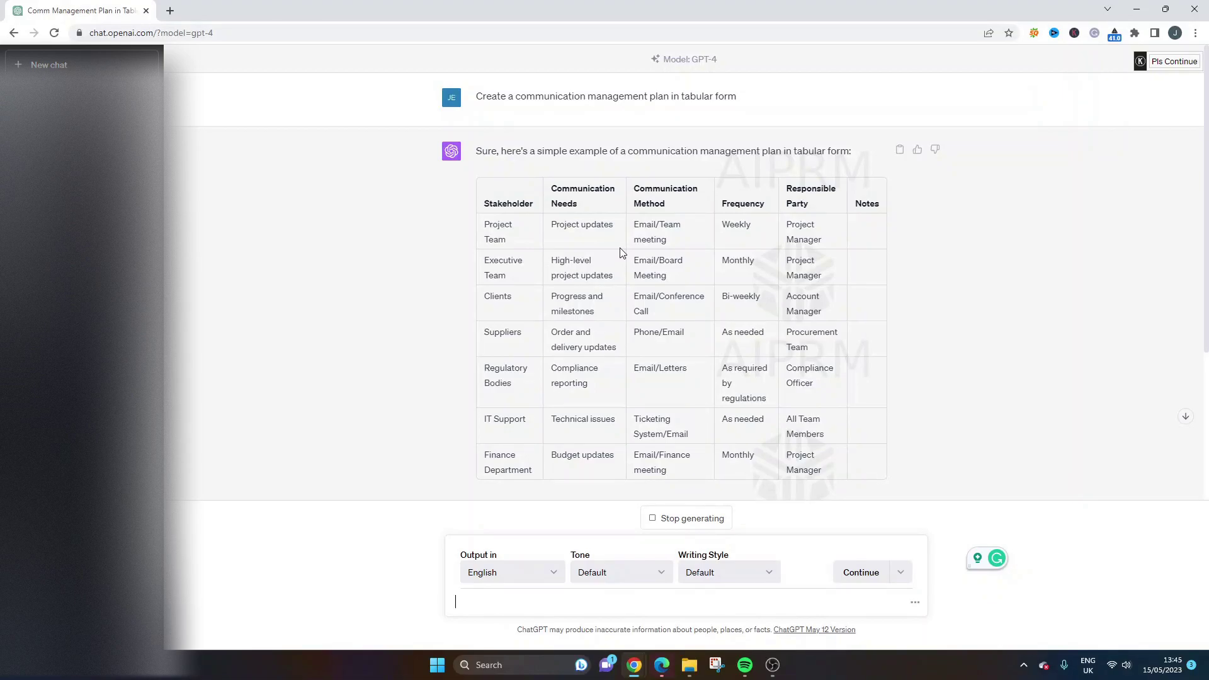
Review the new Status column of Ongoing and Pending values, then stop the reply early.
{"action": "scroll", "coordinate": [621, 252], "scroll_direction": "down", "scroll_amount": 4}
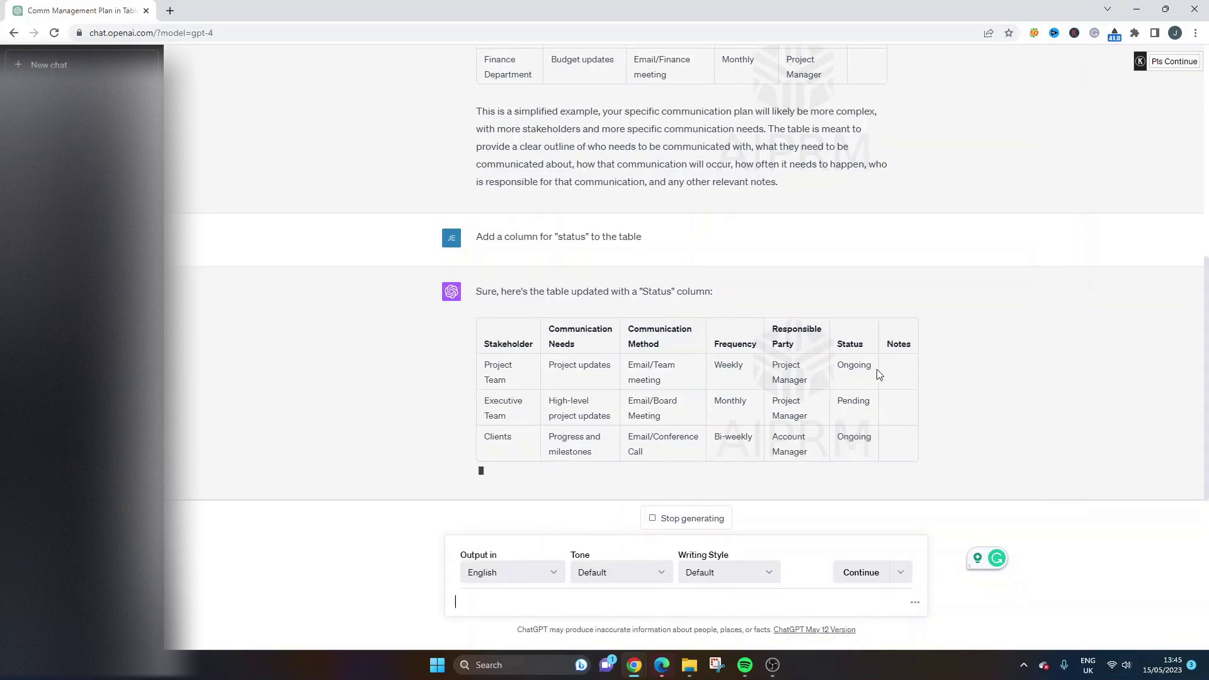
{"action": "double_click", "coordinate": [850, 324]}
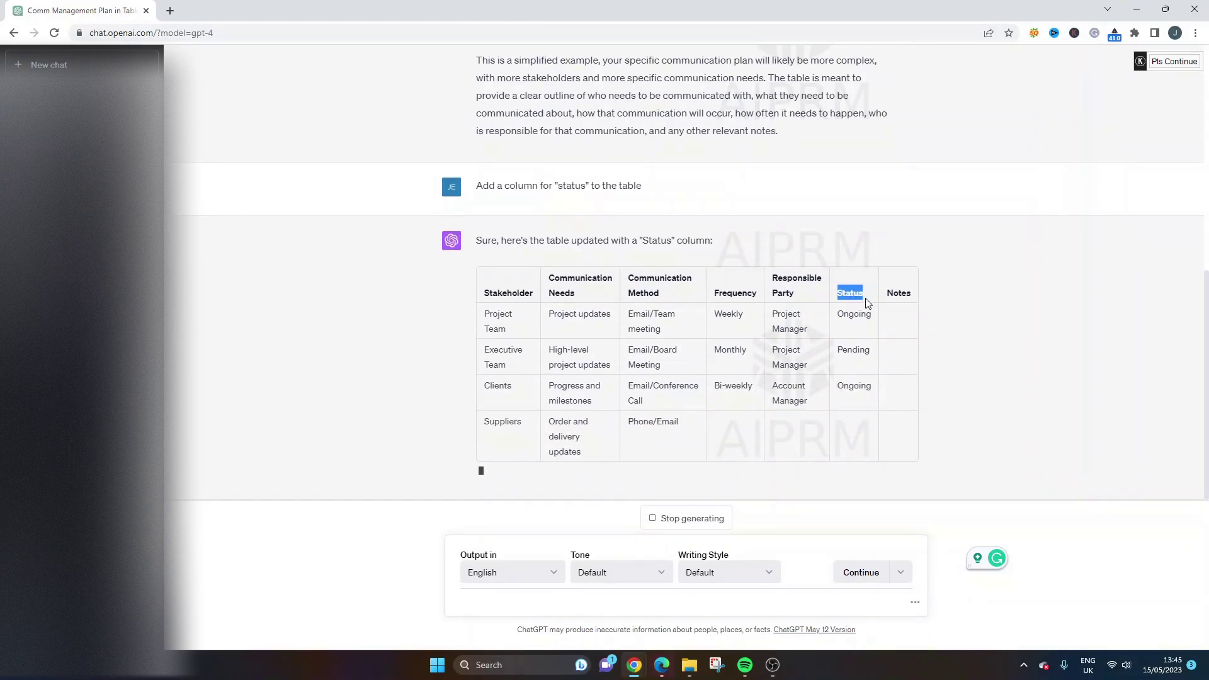
{"action": "scroll", "coordinate": [864, 302], "scroll_direction": "up", "scroll_amount": 7}
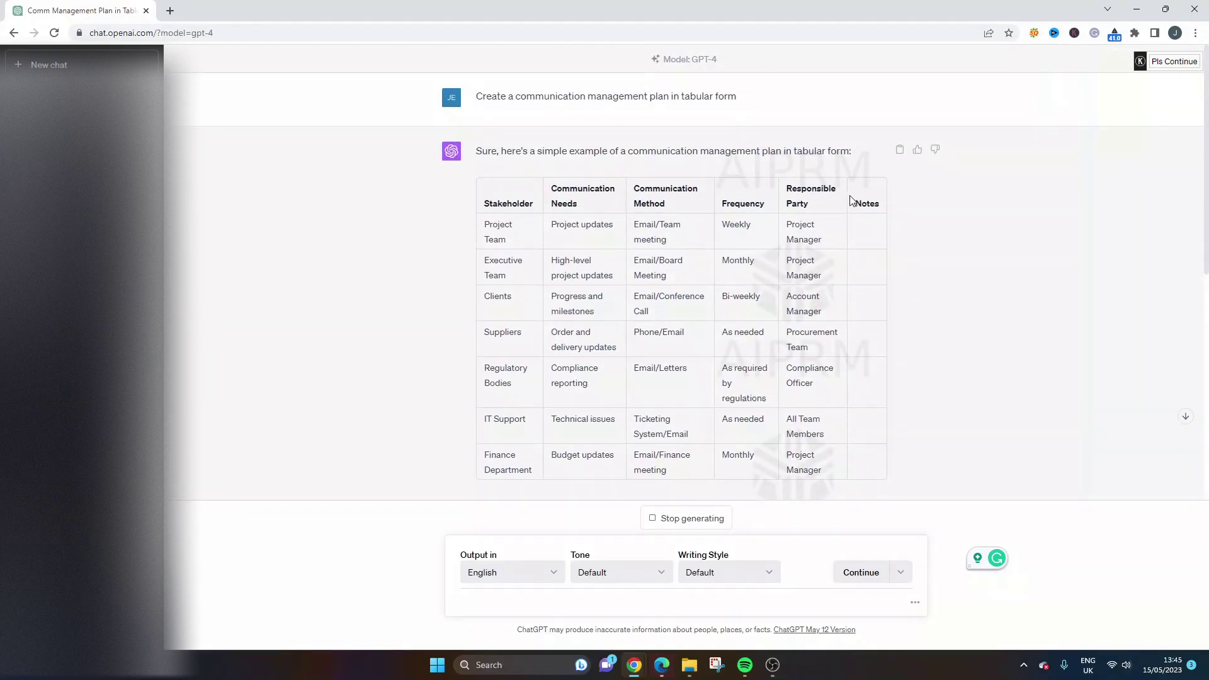
{"action": "scroll", "coordinate": [916, 255], "scroll_direction": "down", "scroll_amount": 1}
{"action": "scroll", "coordinate": [916, 255], "scroll_direction": "down", "scroll_amount": 6}
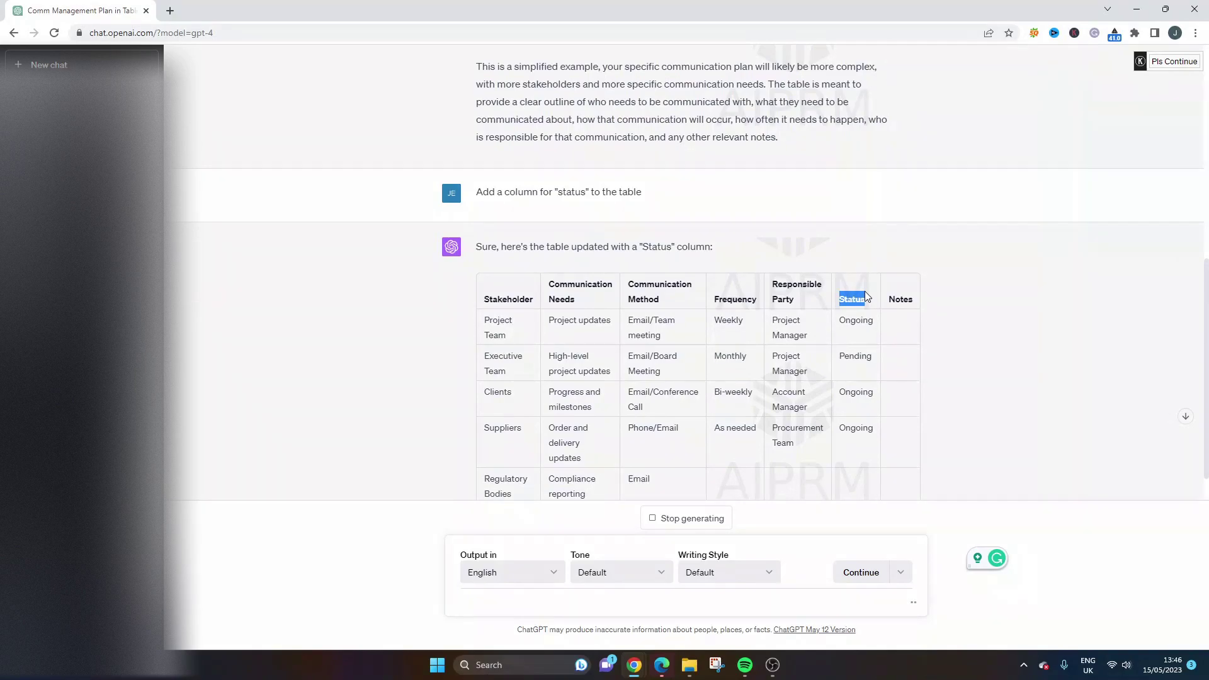
{"action": "scroll", "coordinate": [866, 315], "scroll_direction": "down", "scroll_amount": 2}
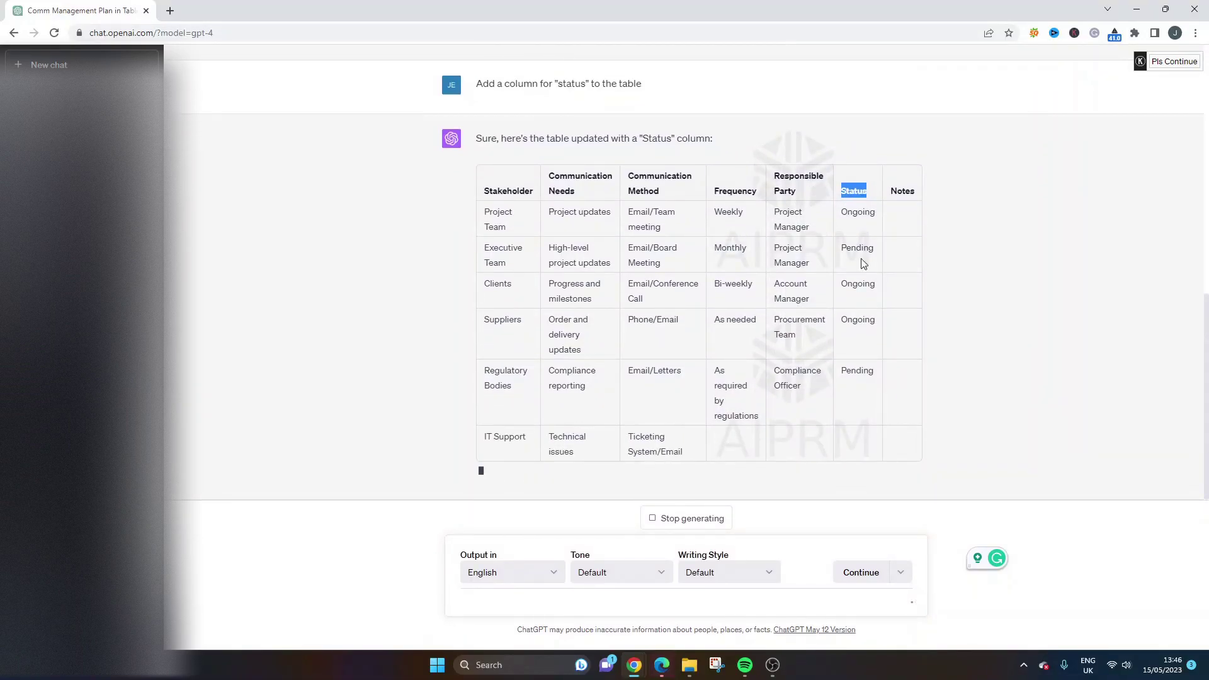
{"action": "scroll", "coordinate": [864, 263], "scroll_direction": "up", "scroll_amount": 5}
{"action": "triple_click", "coordinate": [499, 397]}
{"action": "double_click", "coordinate": [572, 398]}
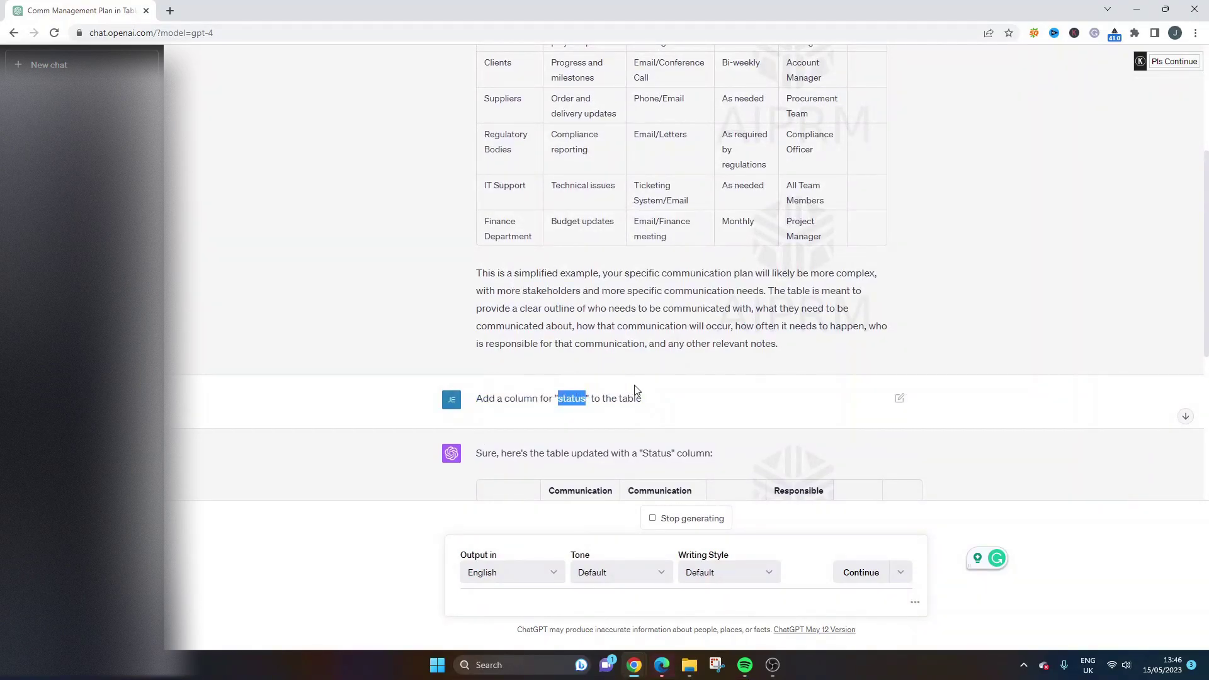
{"action": "scroll", "coordinate": [634, 384], "scroll_direction": "down", "scroll_amount": 5}
{"action": "left_click", "coordinate": [693, 518]}
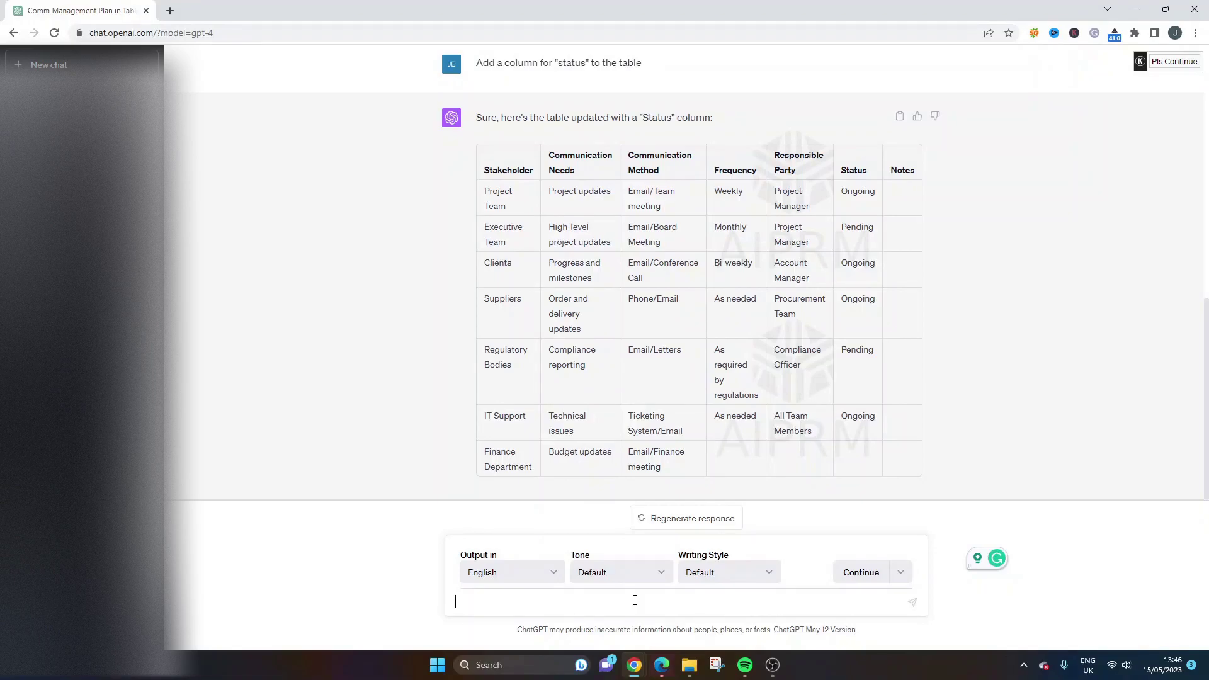
Request Responsible Party as the first column, stop that reply early, and select the original prompt.
{"action": "type", "text": "Please mpv"}
{"action": "type", "text": "ove "}
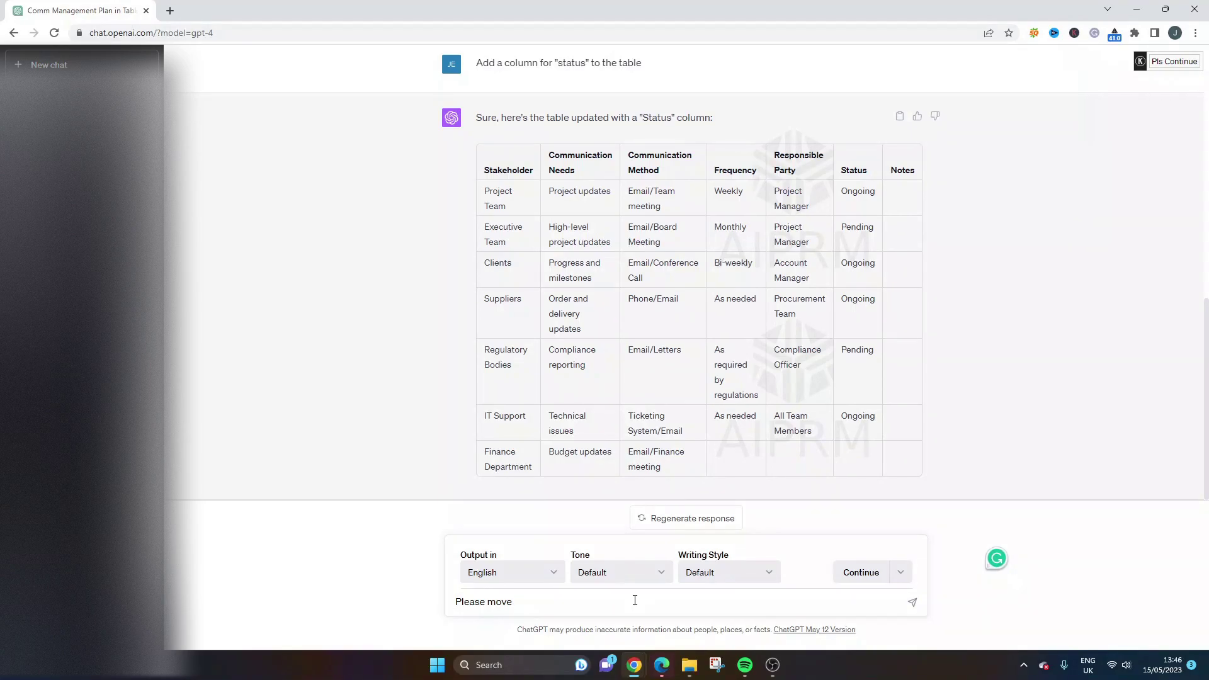
{"action": "type", "text": "the responsibly party to the first column in the table"}
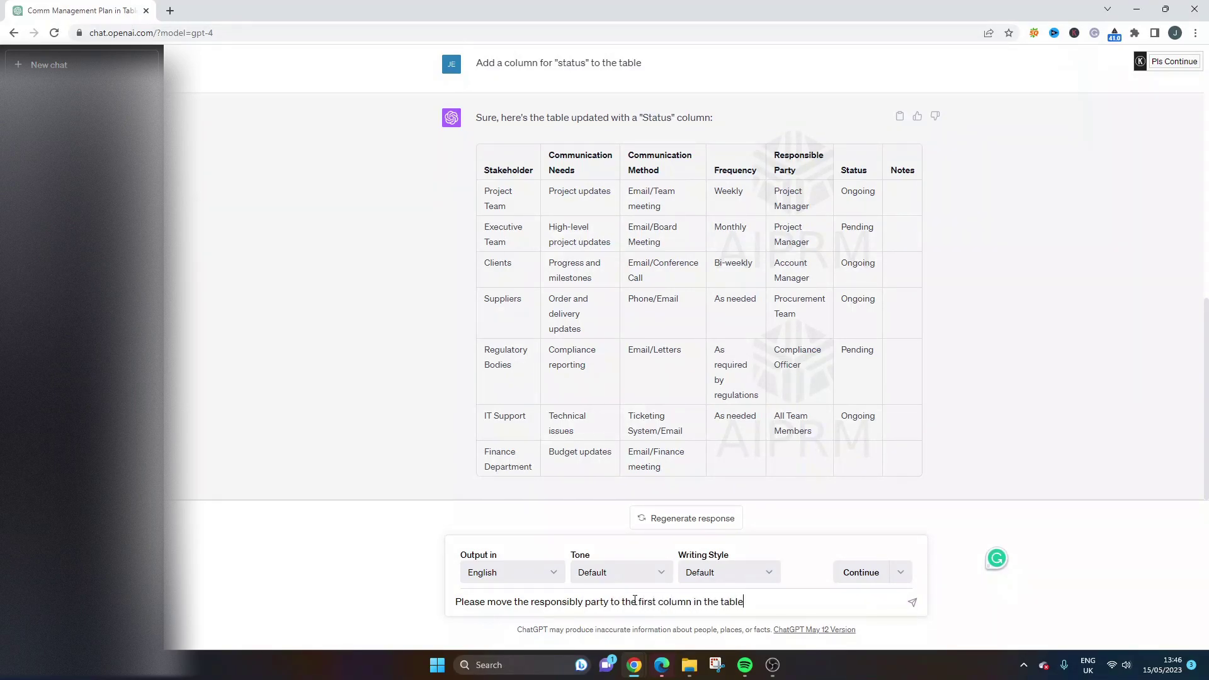
{"action": "key", "text": "Return"}
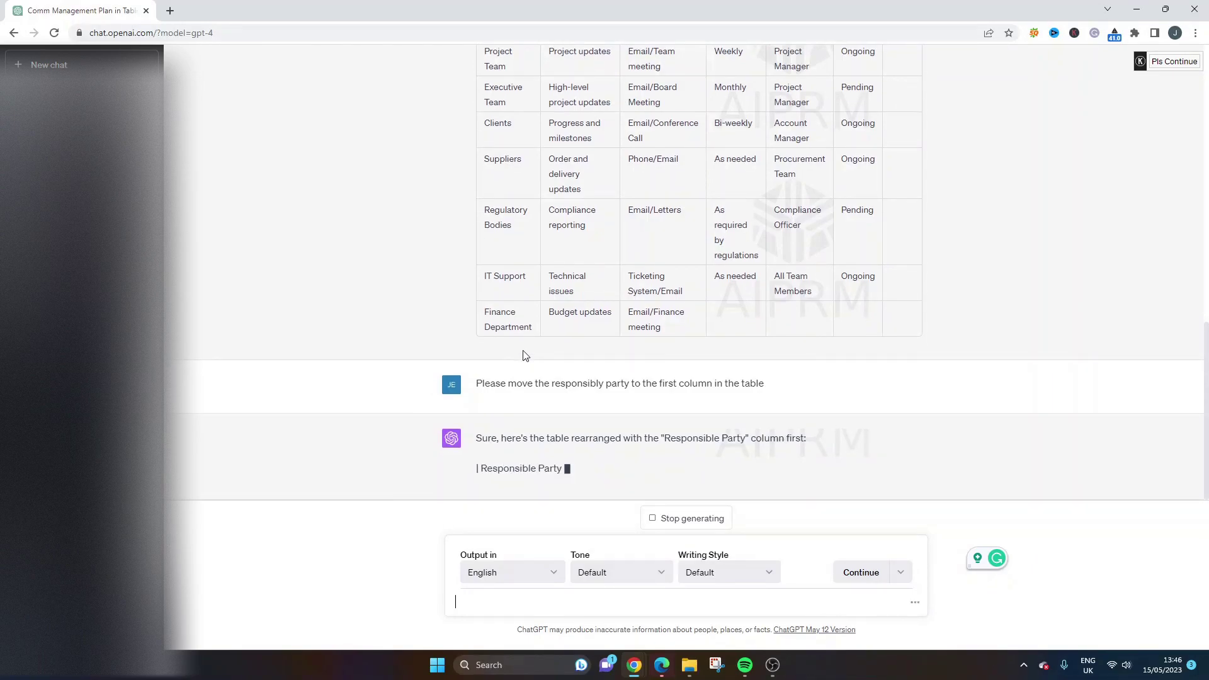
{"action": "triple_click", "coordinate": [529, 467]}
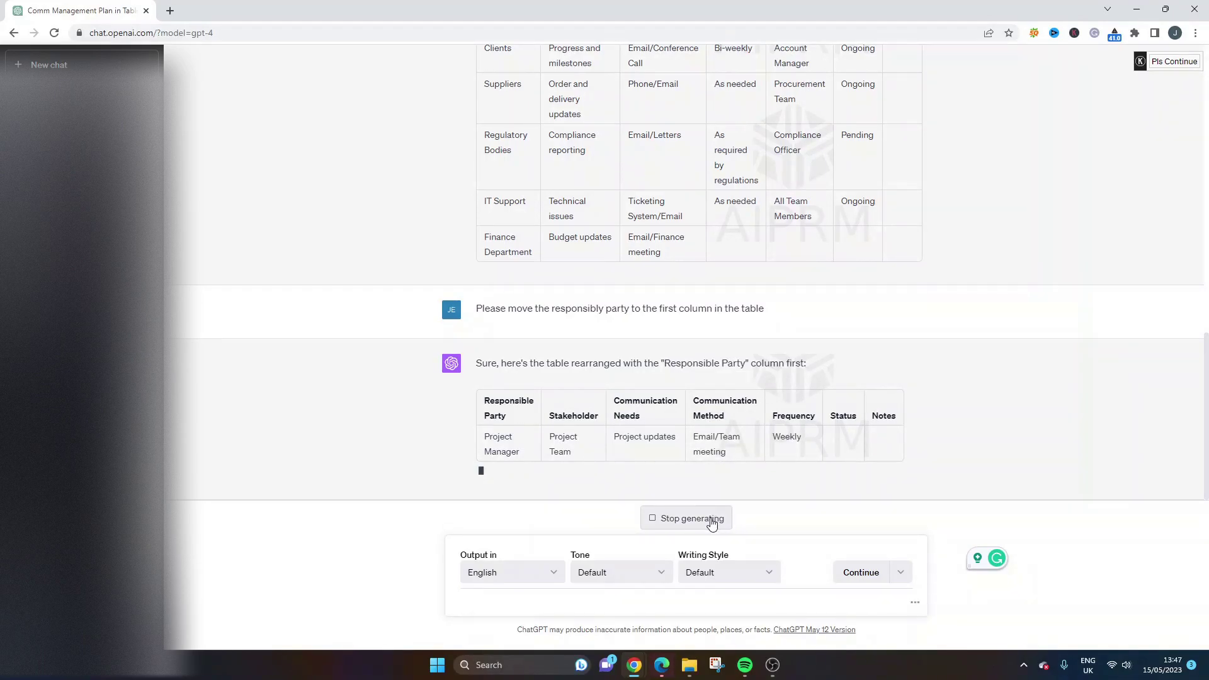
{"action": "left_click", "coordinate": [710, 519]}
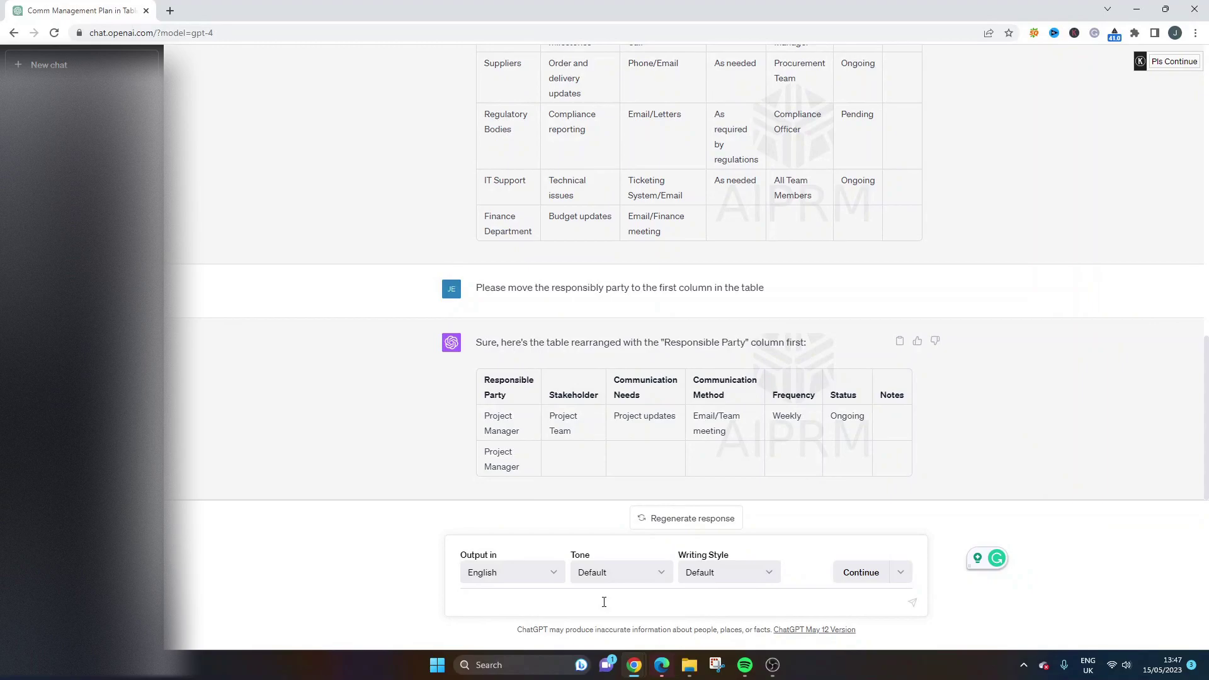
{"action": "scroll", "coordinate": [689, 135], "scroll_direction": "up", "scroll_amount": 15}
{"action": "double_click", "coordinate": [642, 97]}
Paste the original prompt into the message box, append 'for a software project', and select it.
{"action": "left_click", "coordinate": [643, 98]}
{"action": "key", "text": "ctrl+c"}
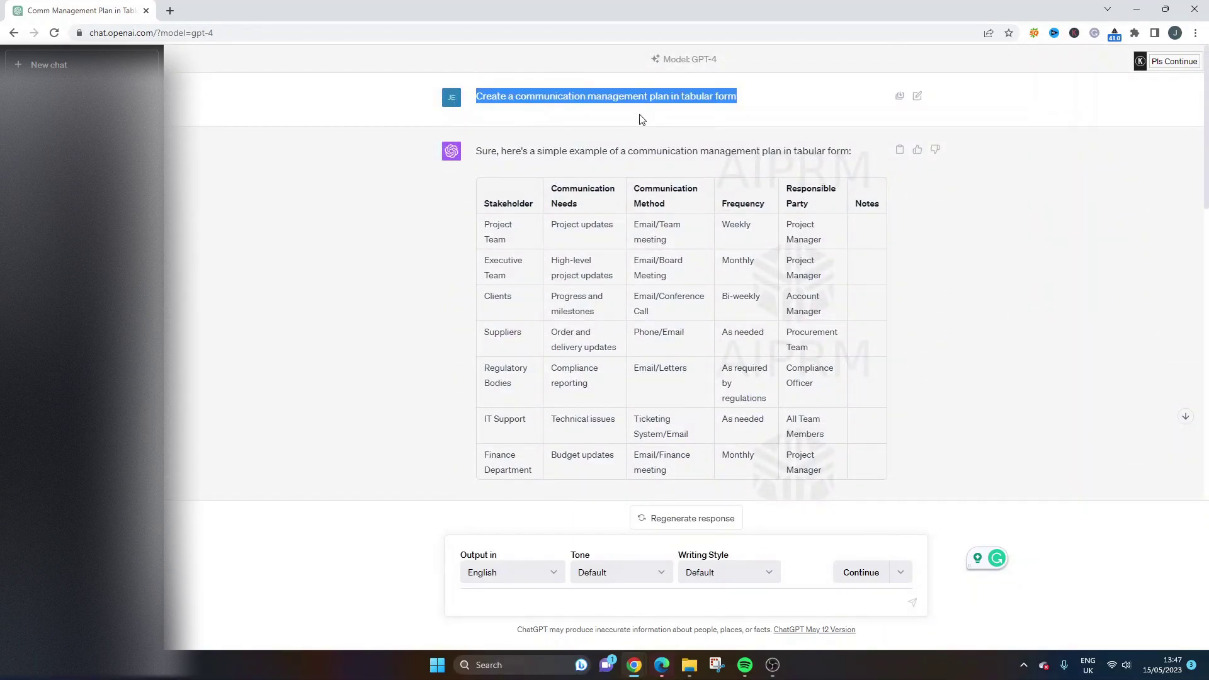
{"action": "scroll", "coordinate": [629, 252], "scroll_direction": "down", "scroll_amount": 15}
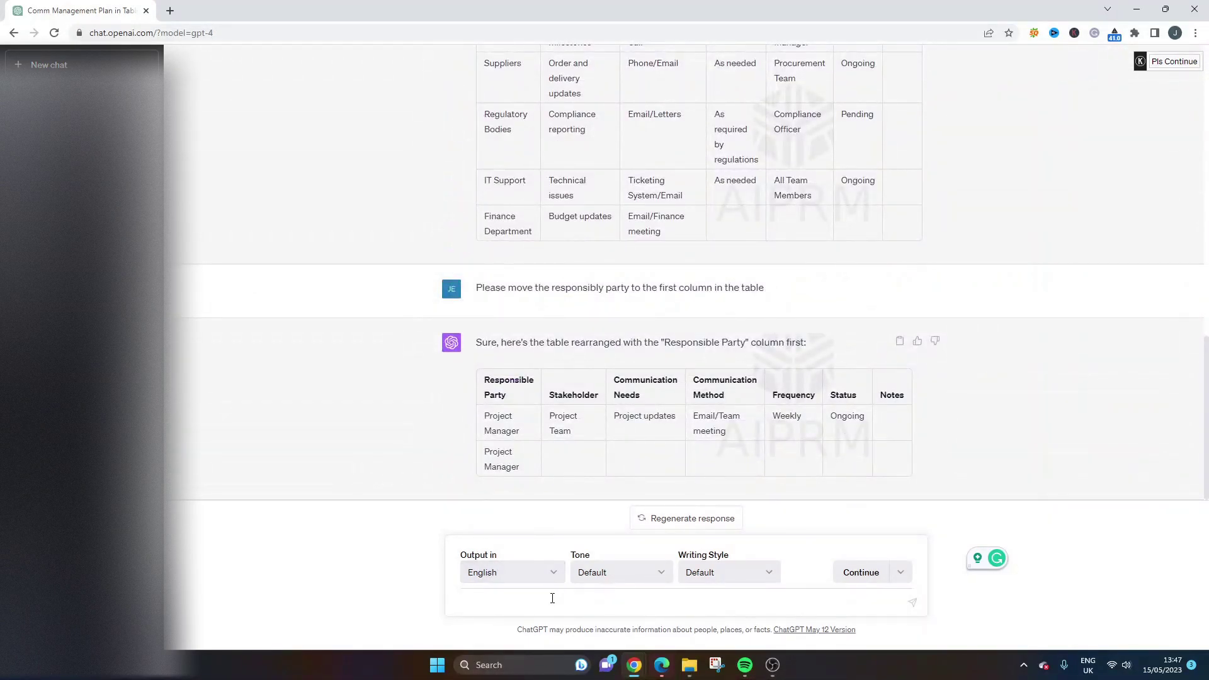
{"action": "key", "text": "ctrl+v"}
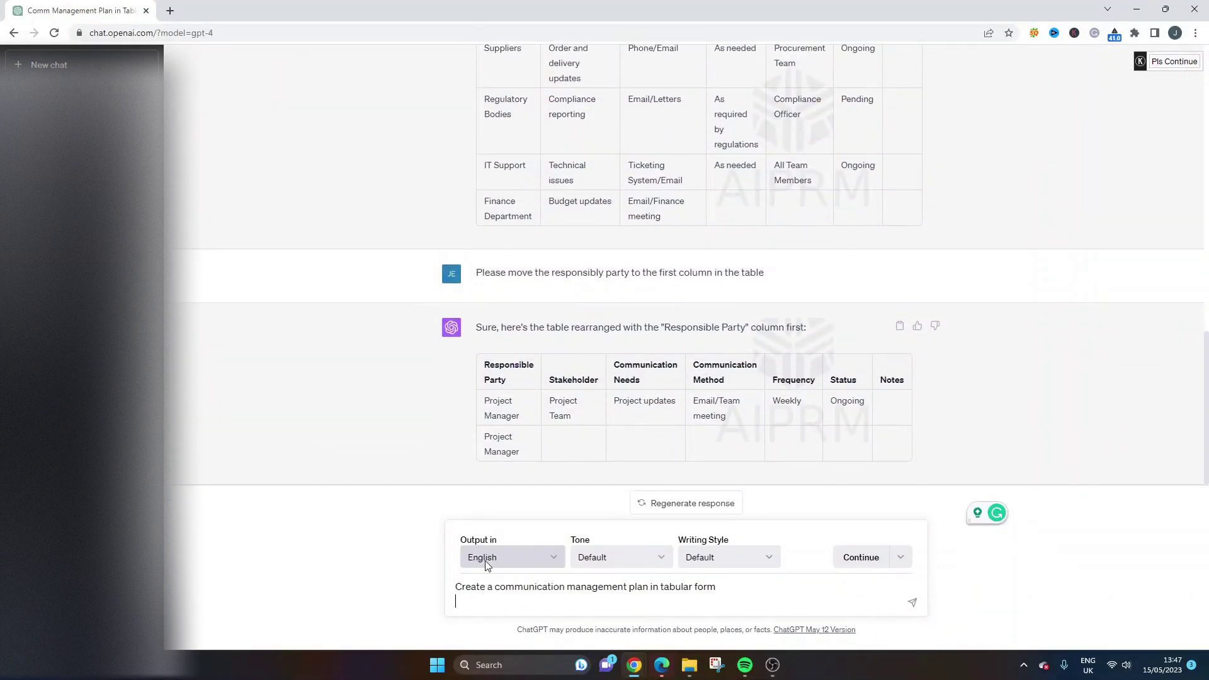
{"action": "key", "text": "BackSpace"}
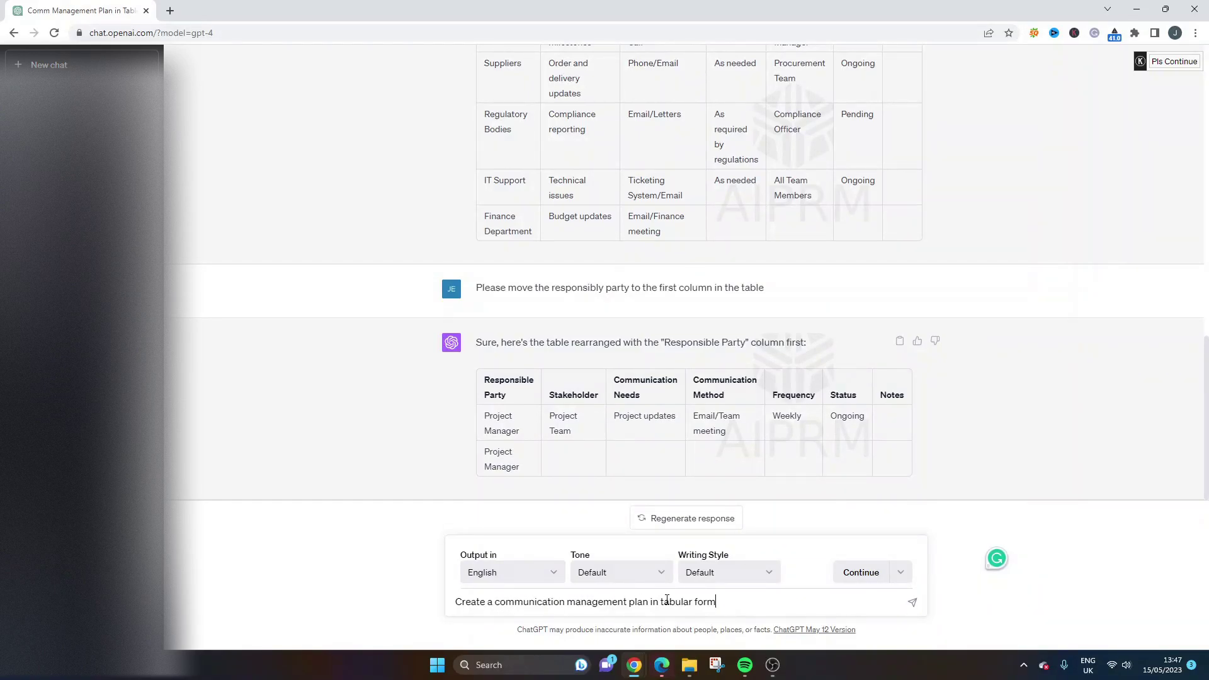
{"action": "type", "text": "for a"}
{"action": "type", "text": "software project"}
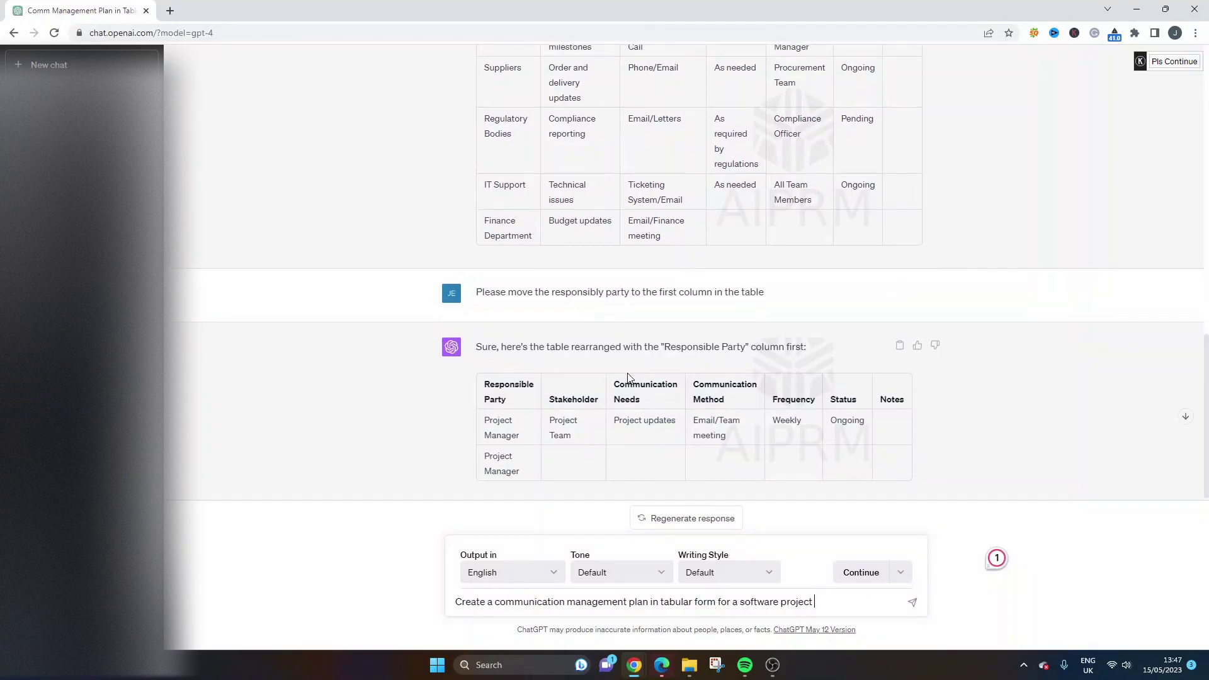
{"action": "scroll", "coordinate": [628, 373], "scroll_direction": "up", "scroll_amount": 5}
{"action": "triple_click", "coordinate": [674, 602]}
{"action": "key", "text": "ctrl+c"}
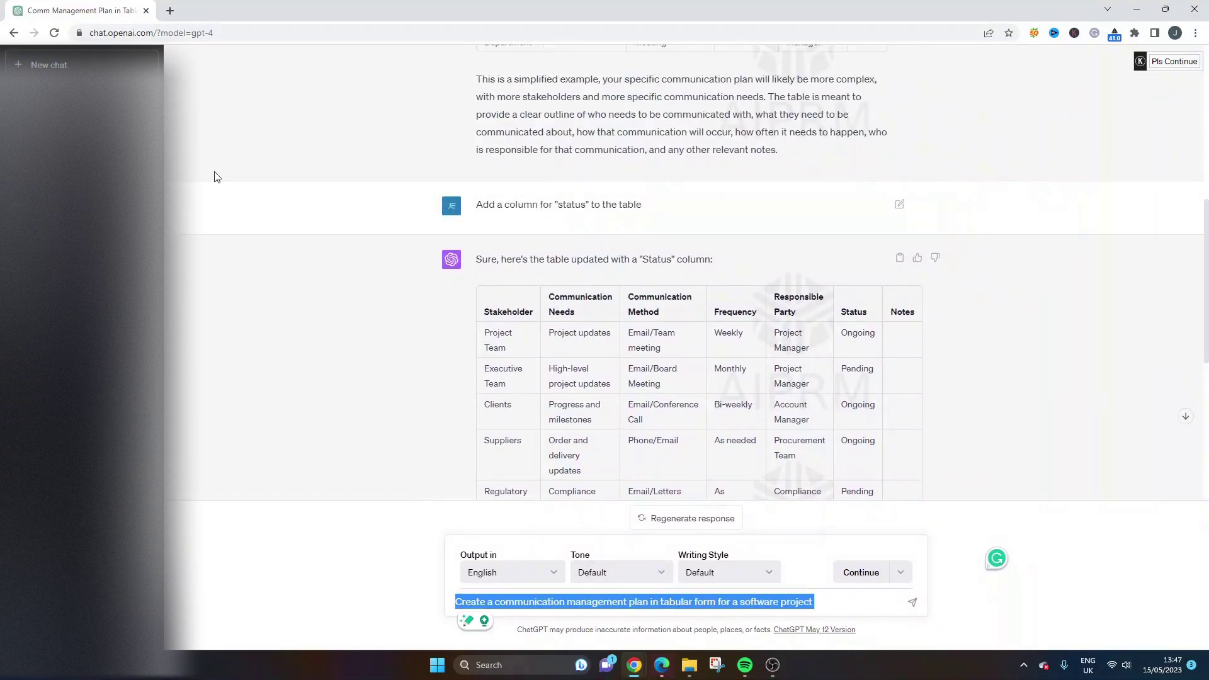
Start a new GPT-4 chat and send the software-project communication plan prompt.
{"action": "left_click", "coordinate": [49, 65]}
{"action": "left_click", "coordinate": [605, 93]}
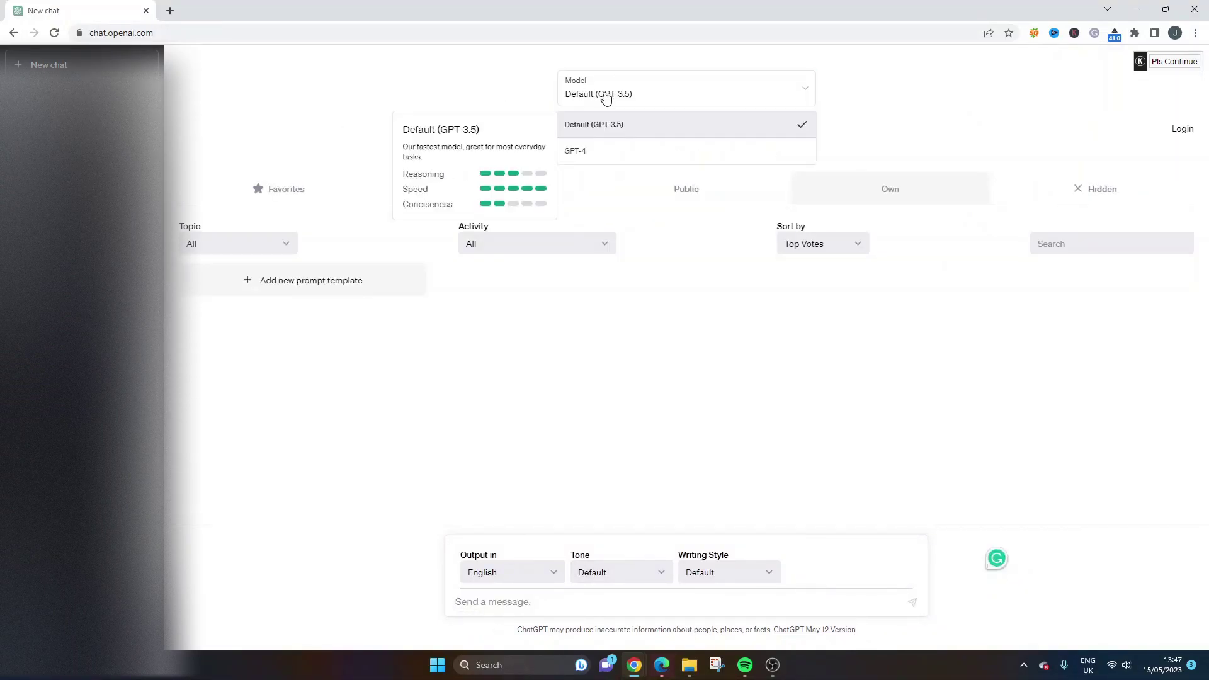
{"action": "left_click", "coordinate": [613, 156]}
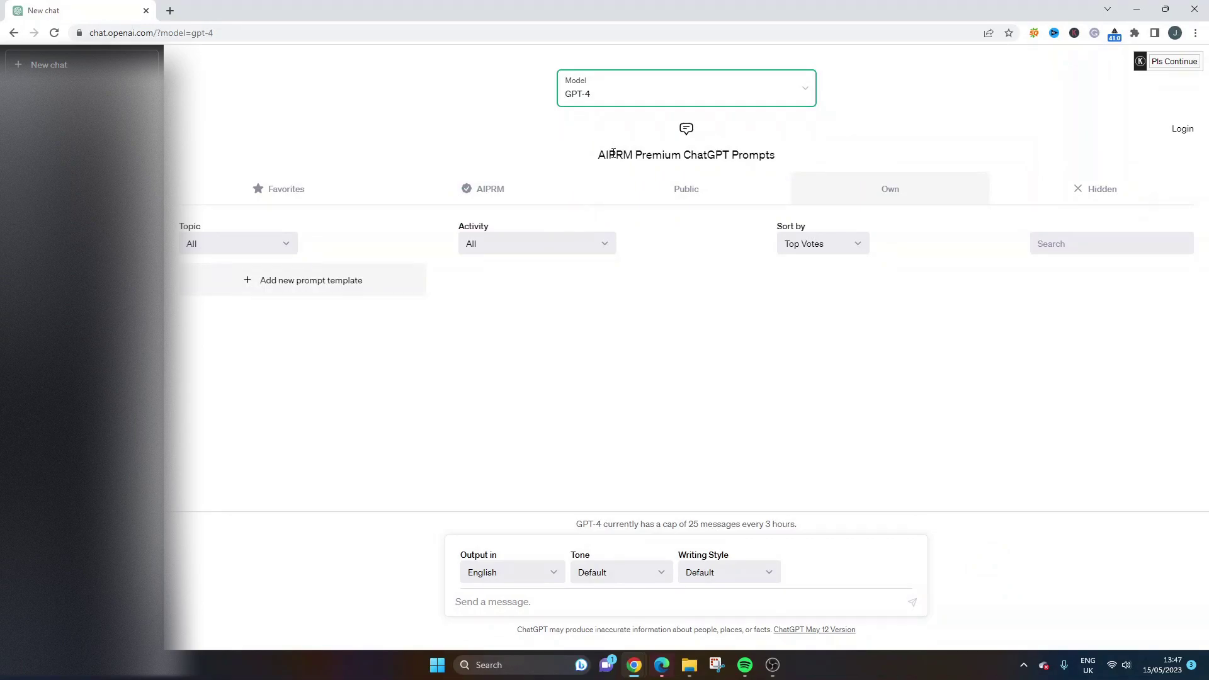
{"action": "left_click", "coordinate": [592, 600]}
{"action": "key", "text": "ctrl+v"}
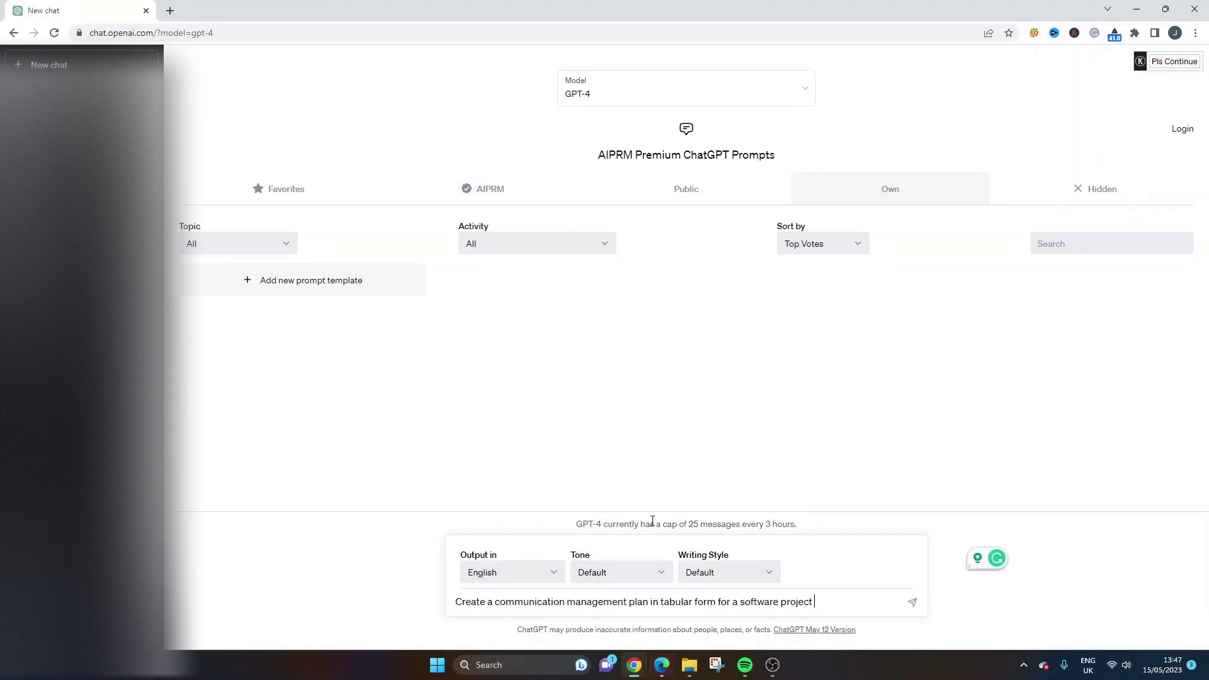
{"action": "key", "text": "Return"}
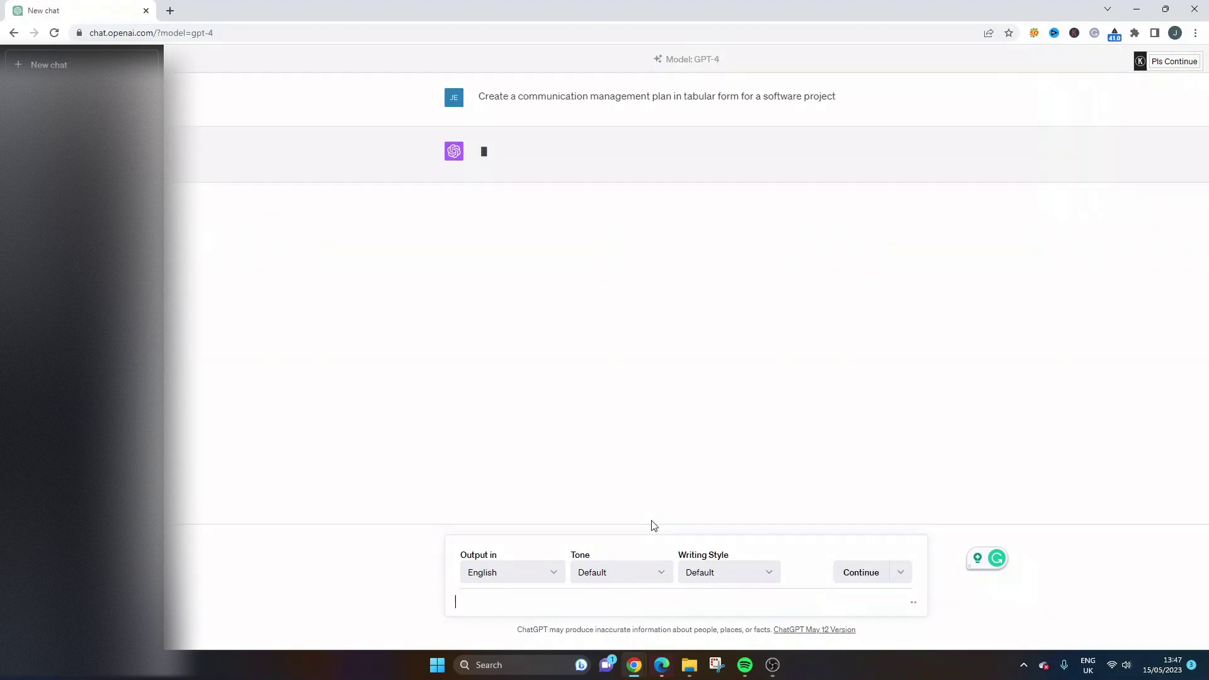
Highlight 'software project' in the sent prompt.
{"action": "double_click", "coordinate": [781, 101]}
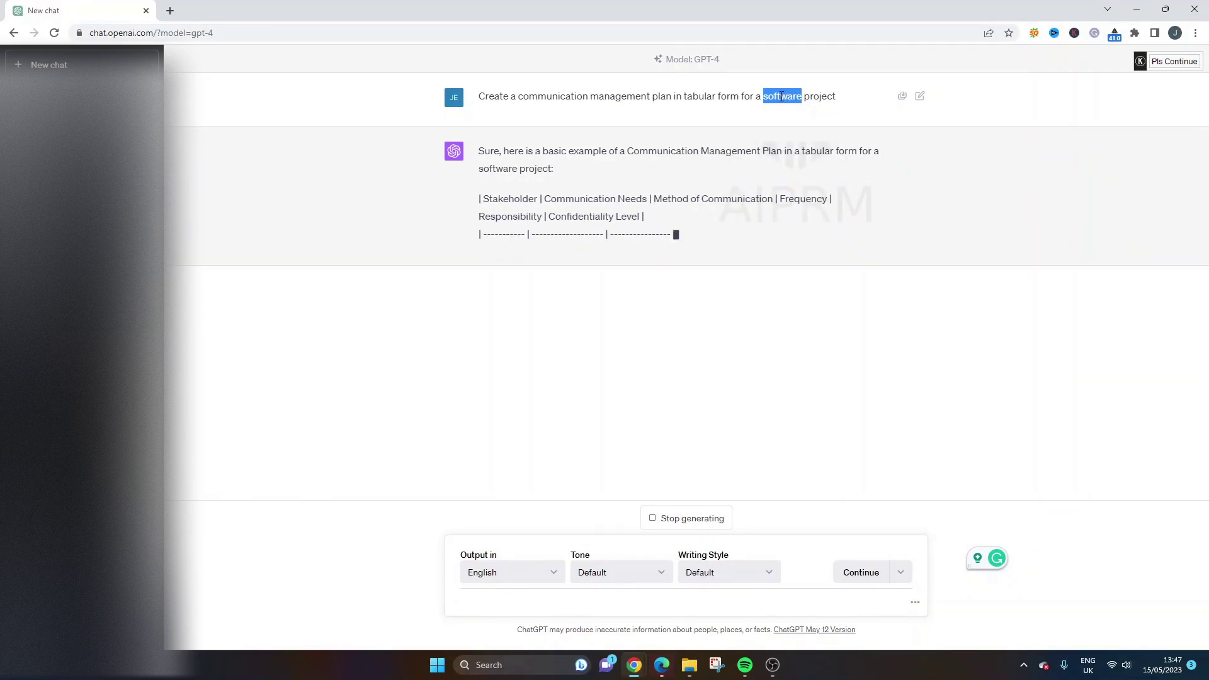
{"action": "left_click_drag", "start_coordinate": [837, 98], "coordinate": [762, 101]}
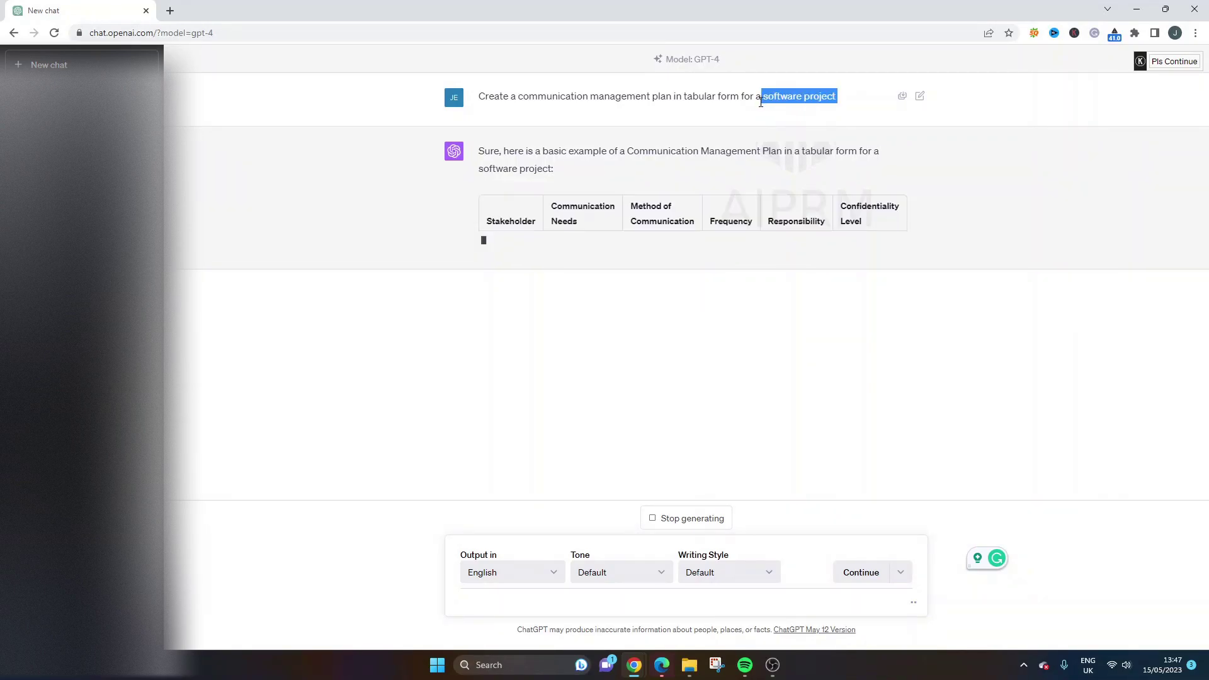
{"action": "left_click", "coordinate": [761, 114]}
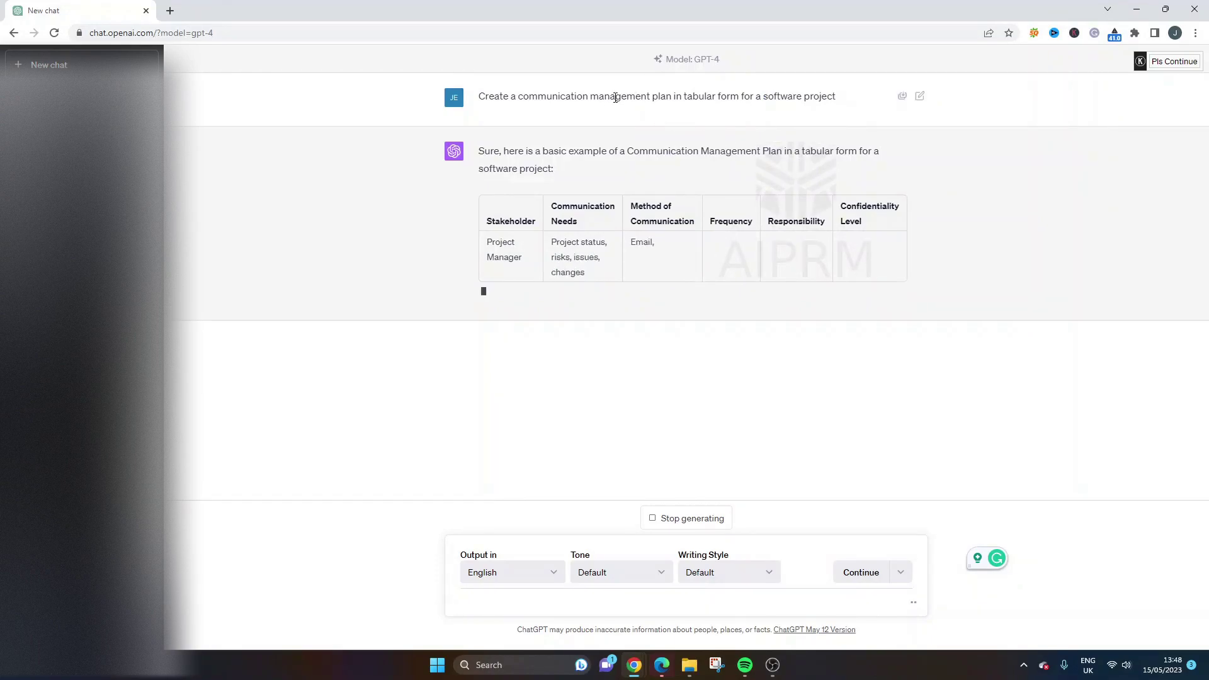
{"action": "triple_click", "coordinate": [617, 96]}
{"action": "left_click_drag", "start_coordinate": [837, 97], "coordinate": [801, 96]}
{"action": "left_click", "coordinate": [801, 96]}
Highlight the Confidentiality Level heading and Development Team, QA Team and Product Owner cells.
{"action": "triple_click", "coordinate": [852, 221]}
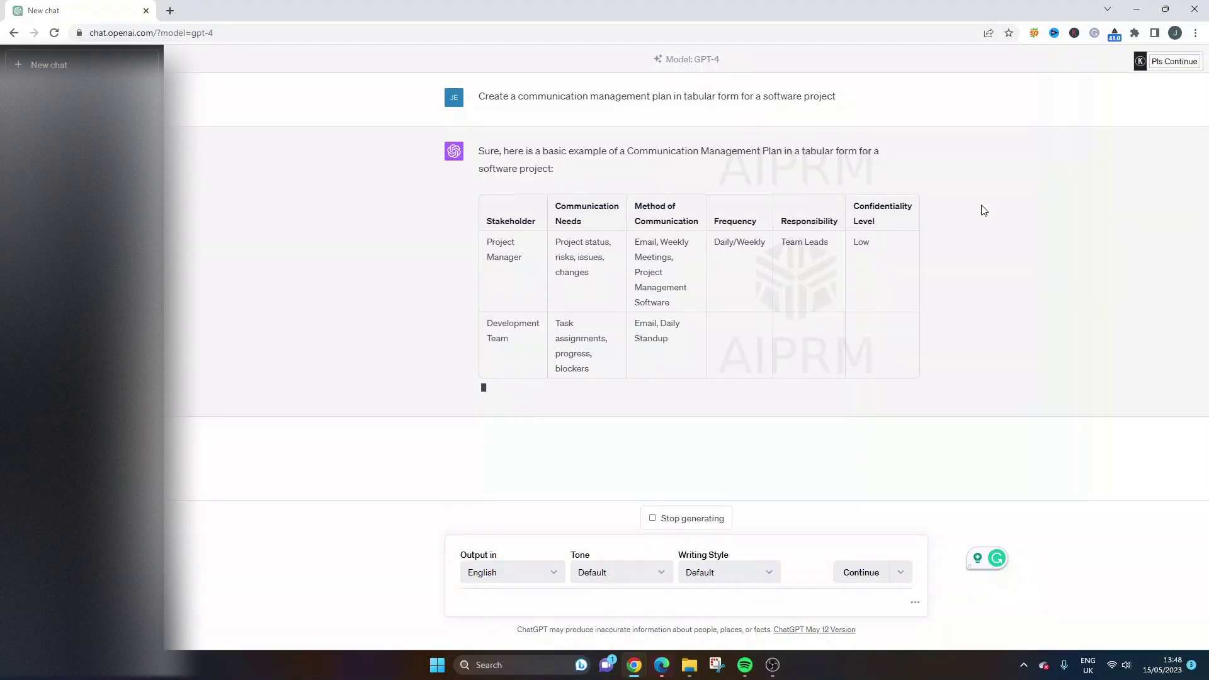
{"action": "left_click_drag", "start_coordinate": [610, 271], "coordinate": [515, 281]}
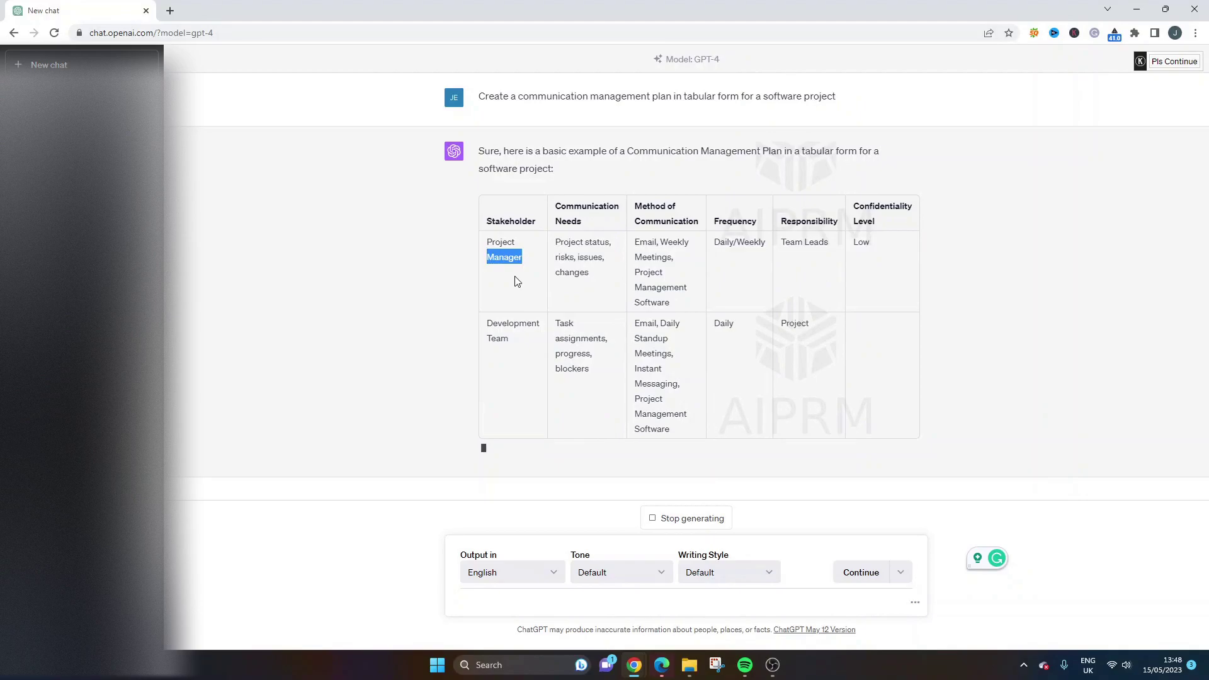
{"action": "triple_click", "coordinate": [502, 324]}
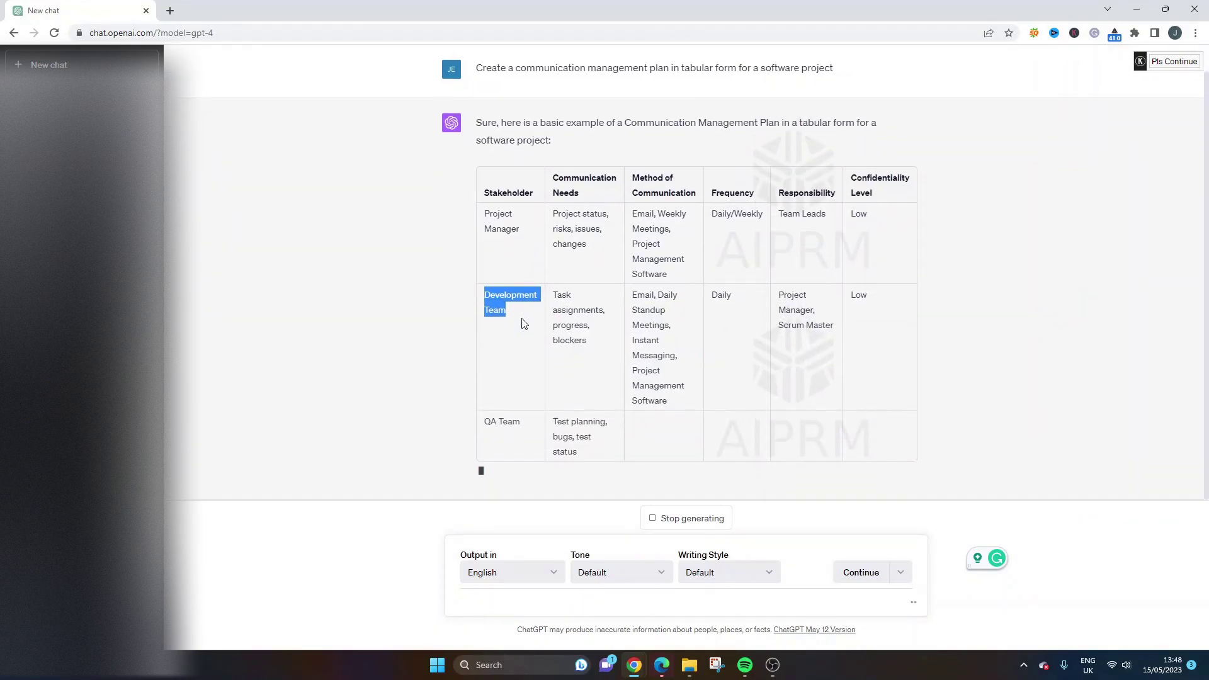
{"action": "triple_click", "coordinate": [502, 422]}
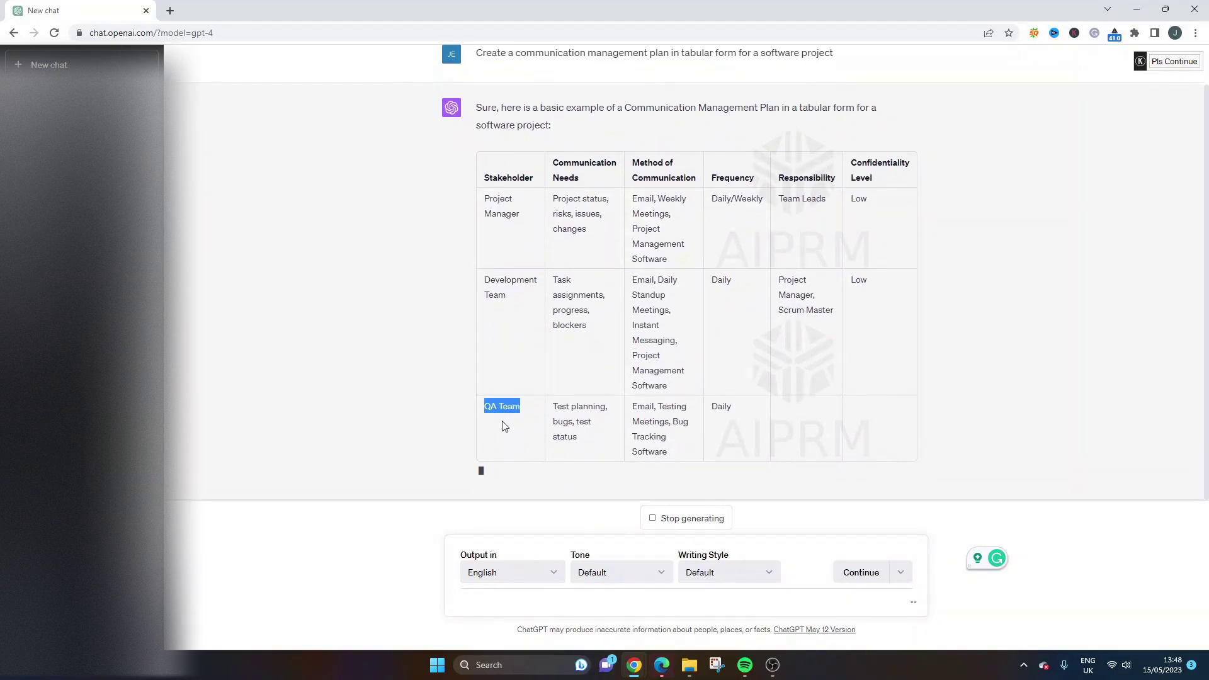
{"action": "double_click", "coordinate": [559, 422]}
{"action": "double_click", "coordinate": [578, 295]}
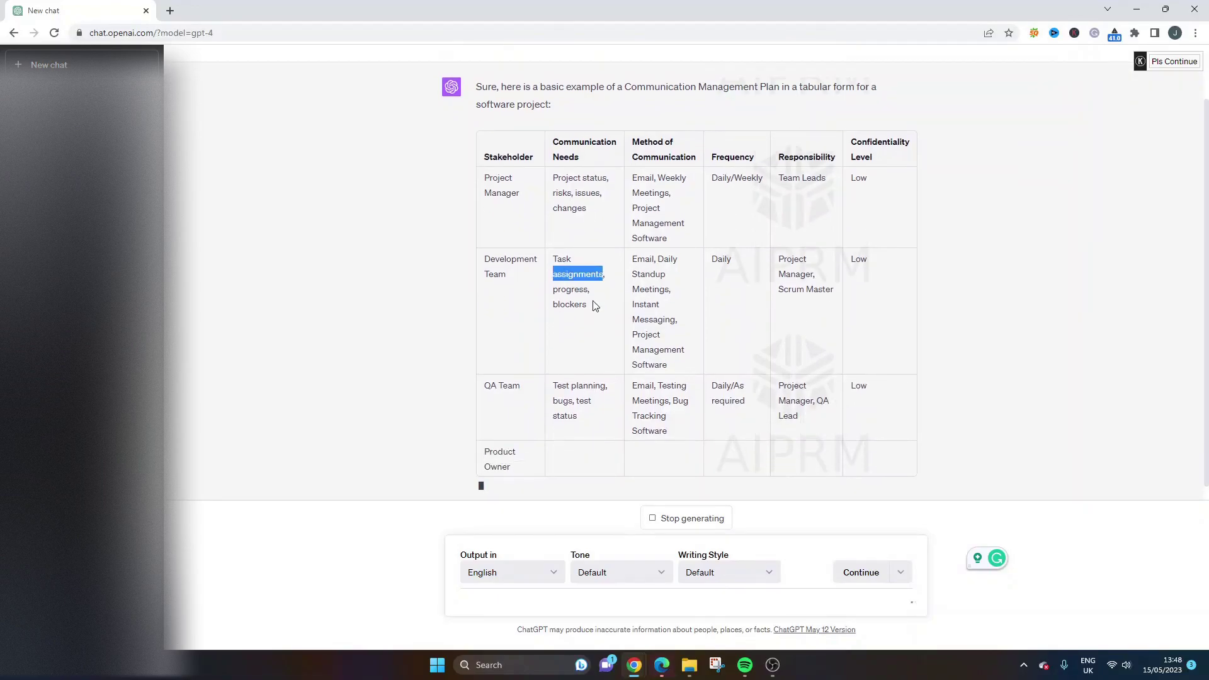
{"action": "double_click", "coordinate": [565, 400]}
{"action": "double_click", "coordinate": [562, 370]}
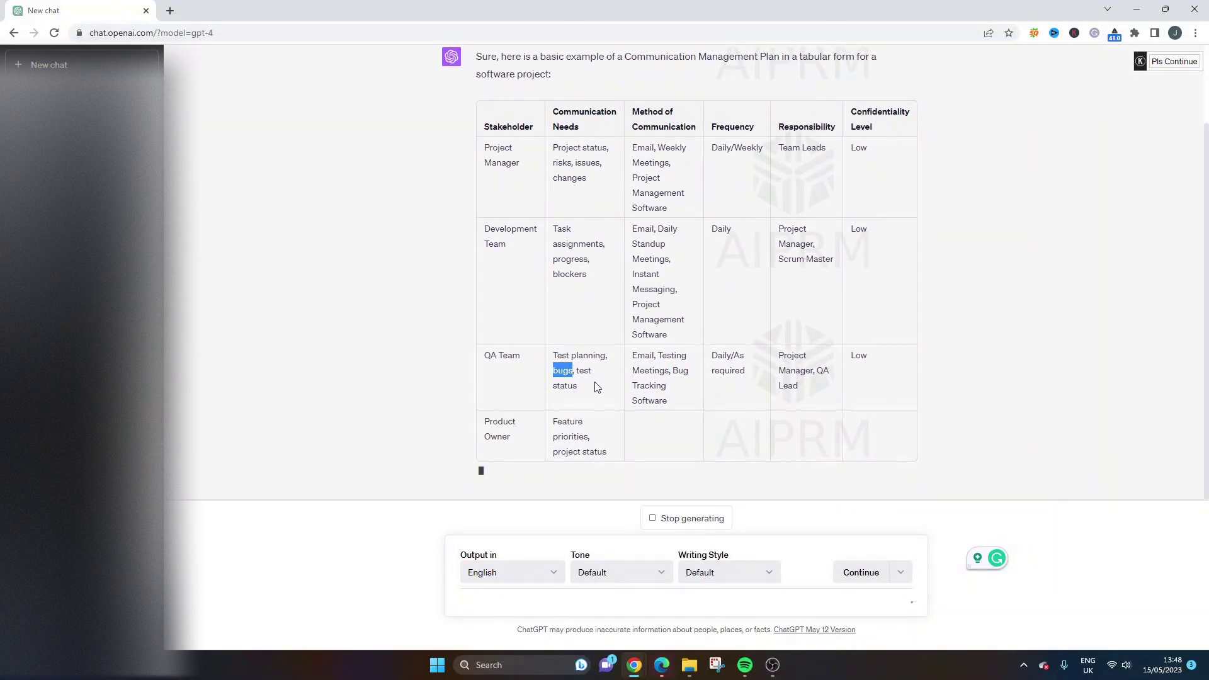
{"action": "triple_click", "coordinate": [585, 448]}
{"action": "double_click", "coordinate": [494, 435]}
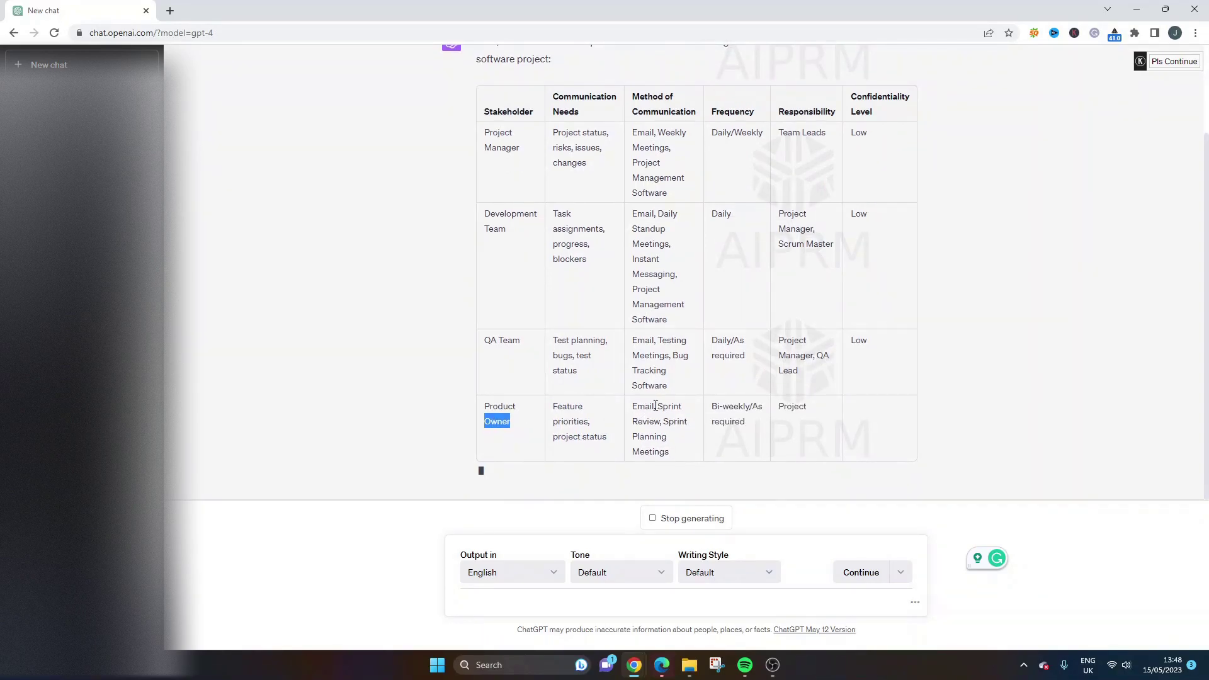
{"action": "left_click_drag", "start_coordinate": [632, 406], "coordinate": [686, 422]}
{"action": "scroll", "coordinate": [836, 421], "scroll_direction": "up", "scroll_amount": 2}
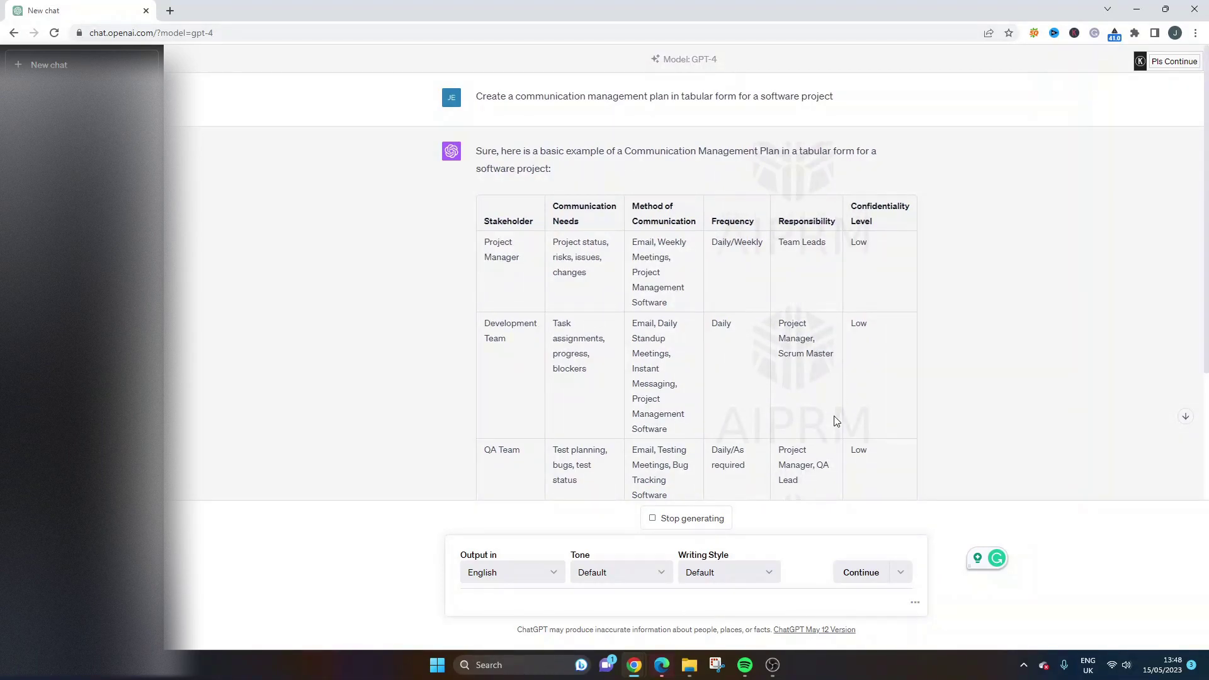
Highlight 'software project' in the prompt and stop the reply at the Clients row.
{"action": "triple_click", "coordinate": [747, 94]}
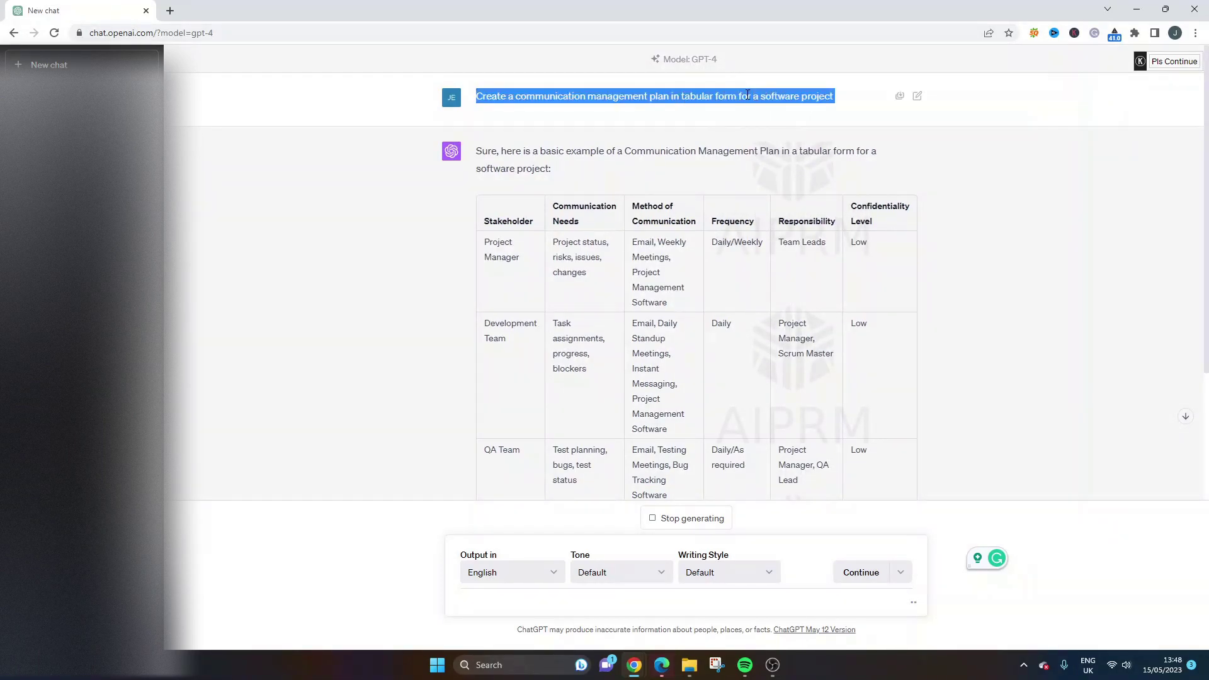
{"action": "left_click_drag", "start_coordinate": [761, 94], "coordinate": [835, 94]}
{"action": "left_click", "coordinate": [834, 92]}
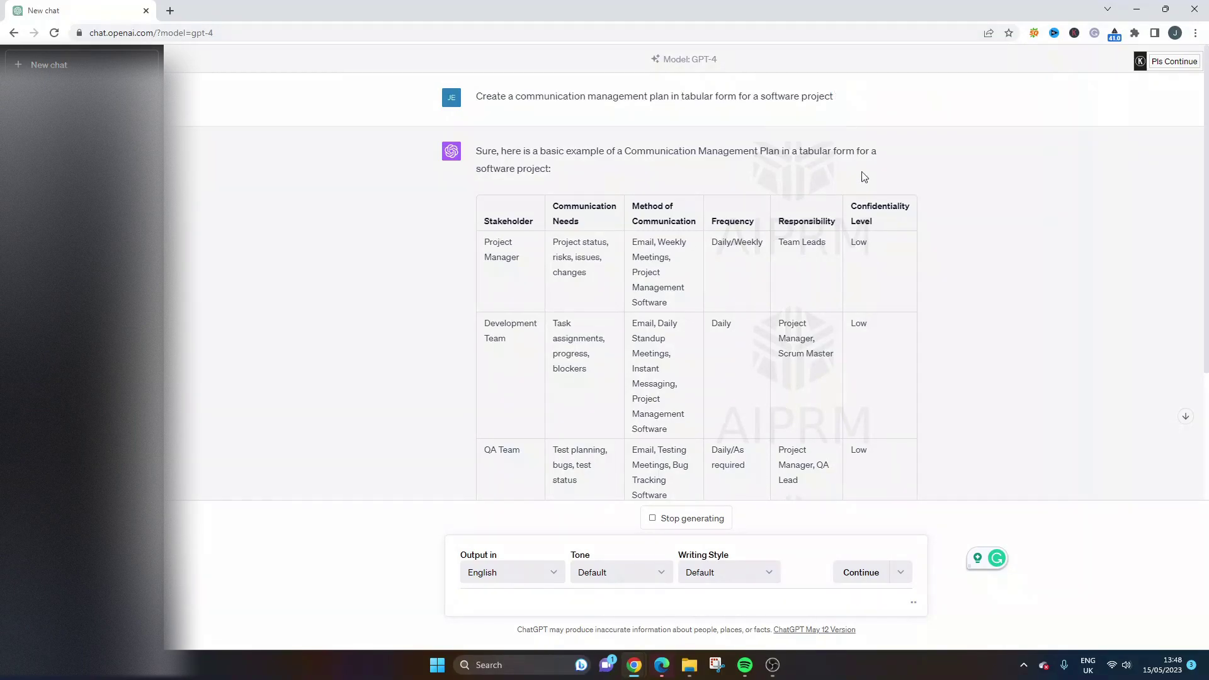
{"action": "scroll", "coordinate": [864, 177], "scroll_direction": "down", "scroll_amount": 3}
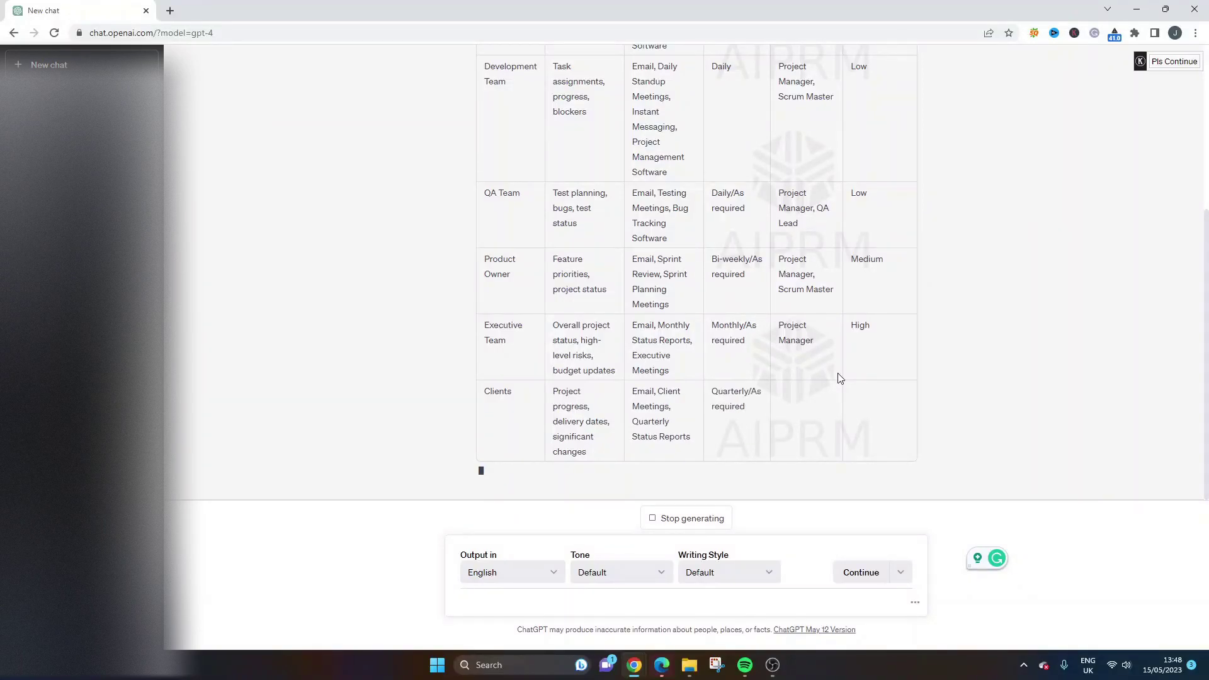
{"action": "left_click", "coordinate": [715, 515]}
Highlight the Project Manager row's stakeholder, communication needs and Email method cells.
{"action": "scroll", "coordinate": [721, 483], "scroll_direction": "up", "scroll_amount": 5}
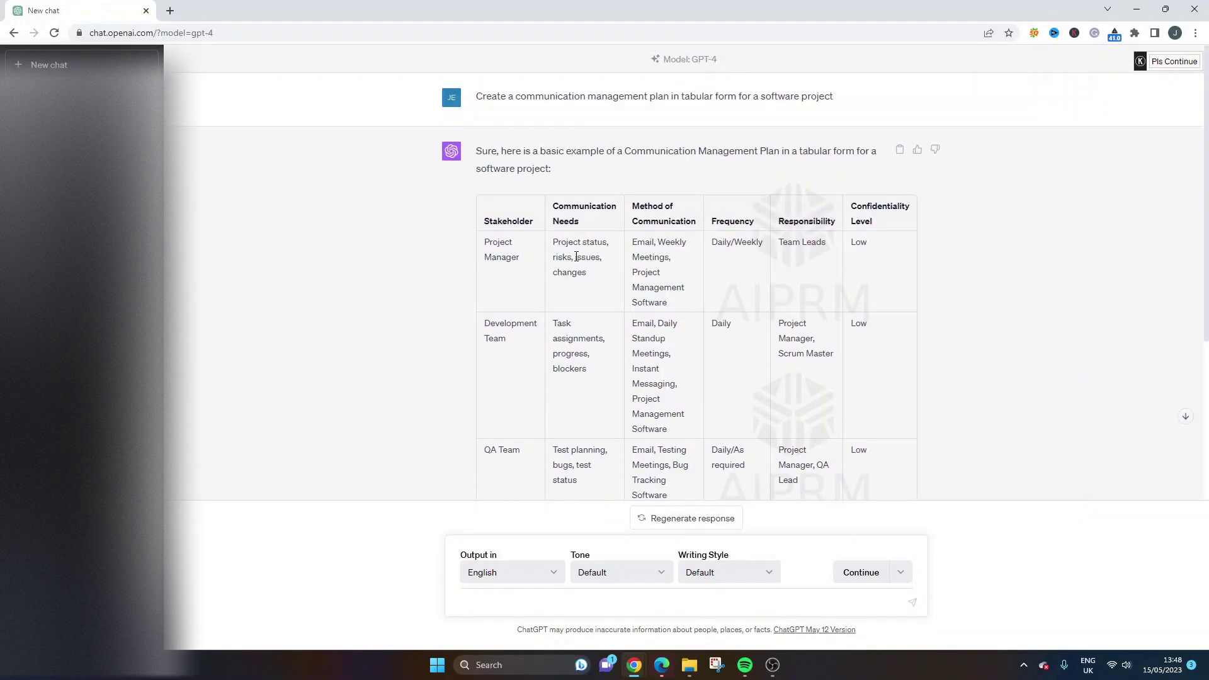
{"action": "triple_click", "coordinate": [506, 246]}
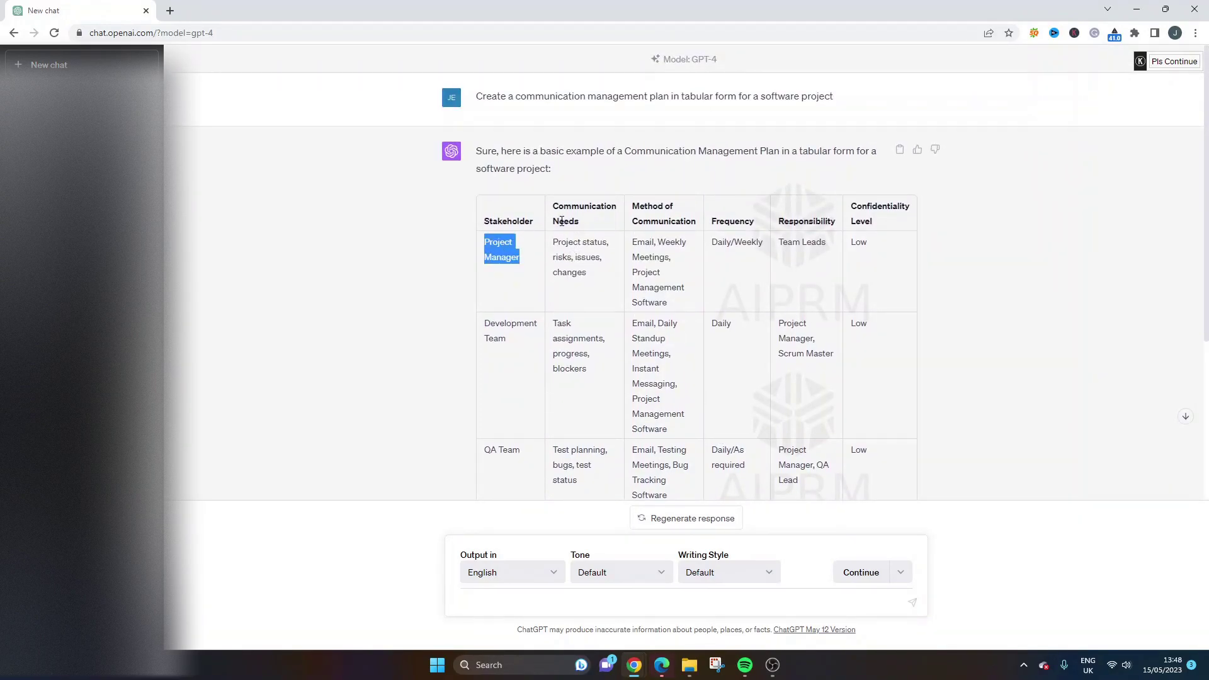
{"action": "triple_click", "coordinate": [594, 242]}
{"action": "left_click", "coordinate": [655, 237]}
{"action": "double_click", "coordinate": [650, 238]}
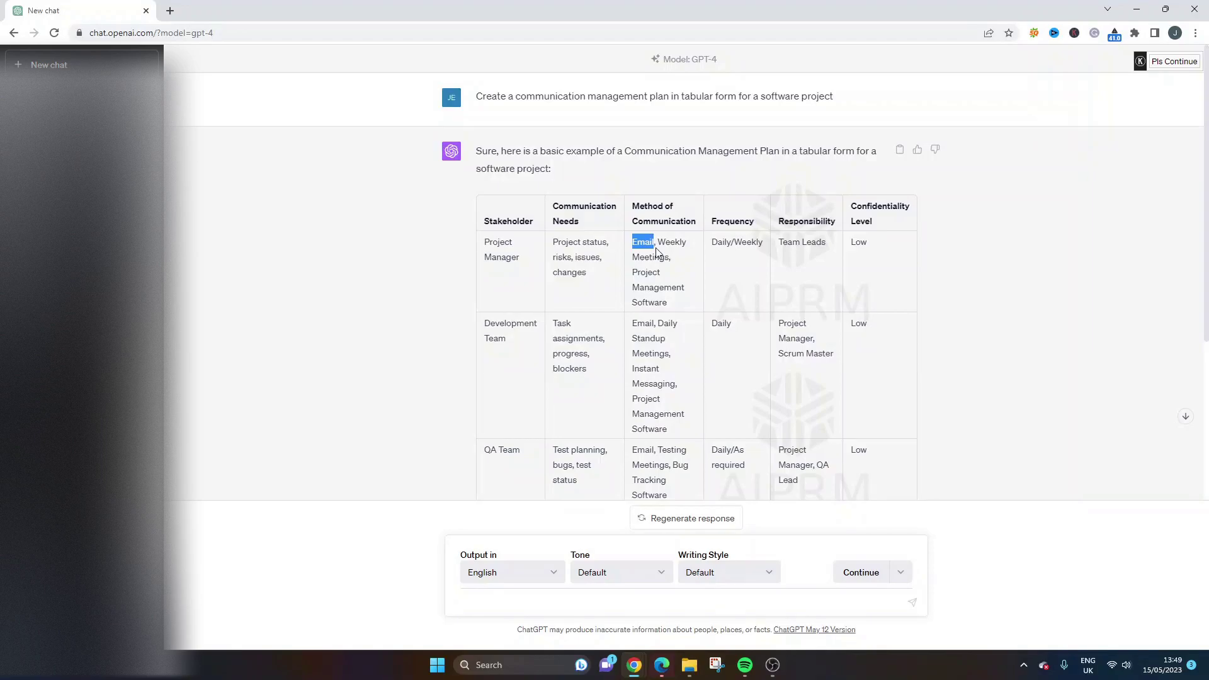
{"action": "left_click", "coordinate": [737, 253]}
{"action": "scroll", "coordinate": [771, 397], "scroll_direction": "down", "scroll_amount": 4}
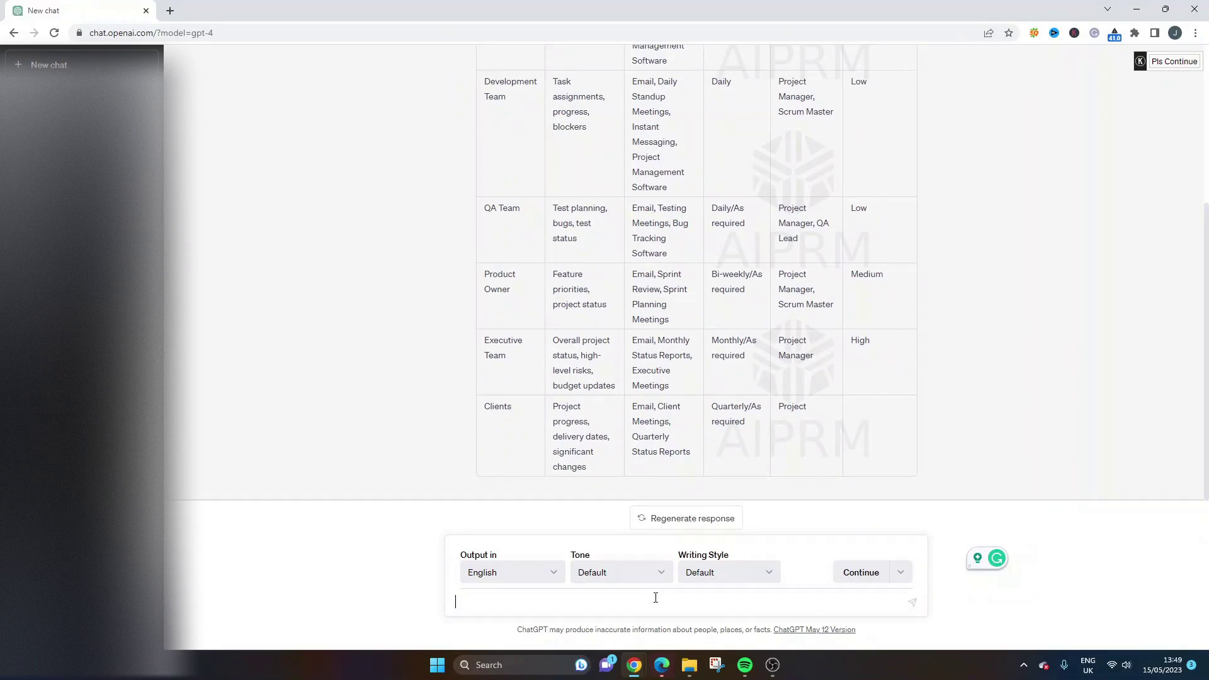
Draft 'Create a project status report email for the team lead', checking the table's Leads and Project Manager entries.
{"action": "type", "text": "Create a"}
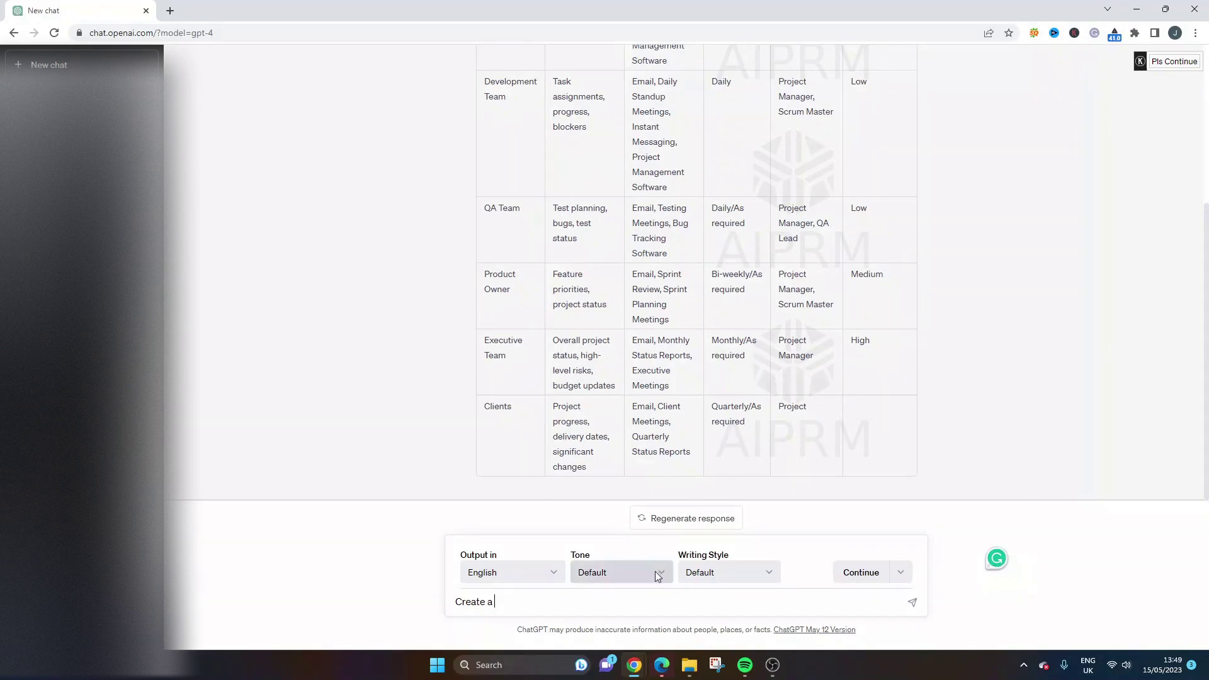
{"action": "scroll", "coordinate": [629, 328], "scroll_direction": "up", "scroll_amount": 3}
{"action": "type", "text": "a project status report "}
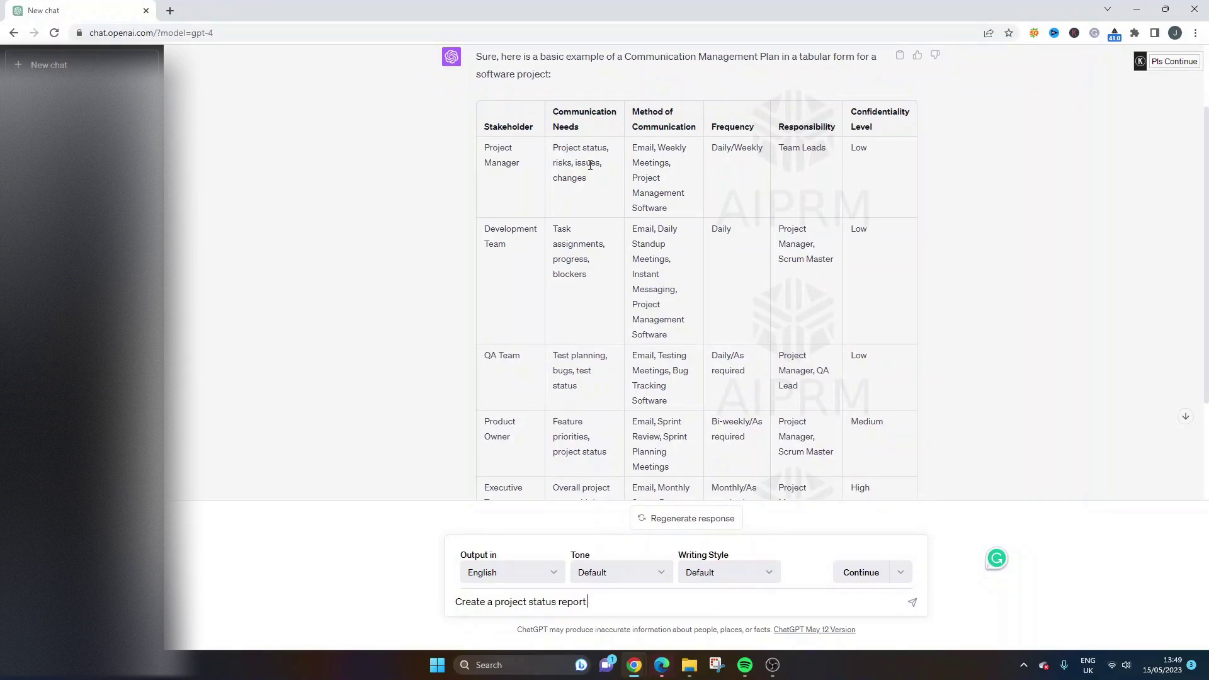
{"action": "type", "text": "email for the"}
{"action": "double_click", "coordinate": [810, 146]}
{"action": "double_click", "coordinate": [508, 128]}
{"action": "triple_click", "coordinate": [507, 144]}
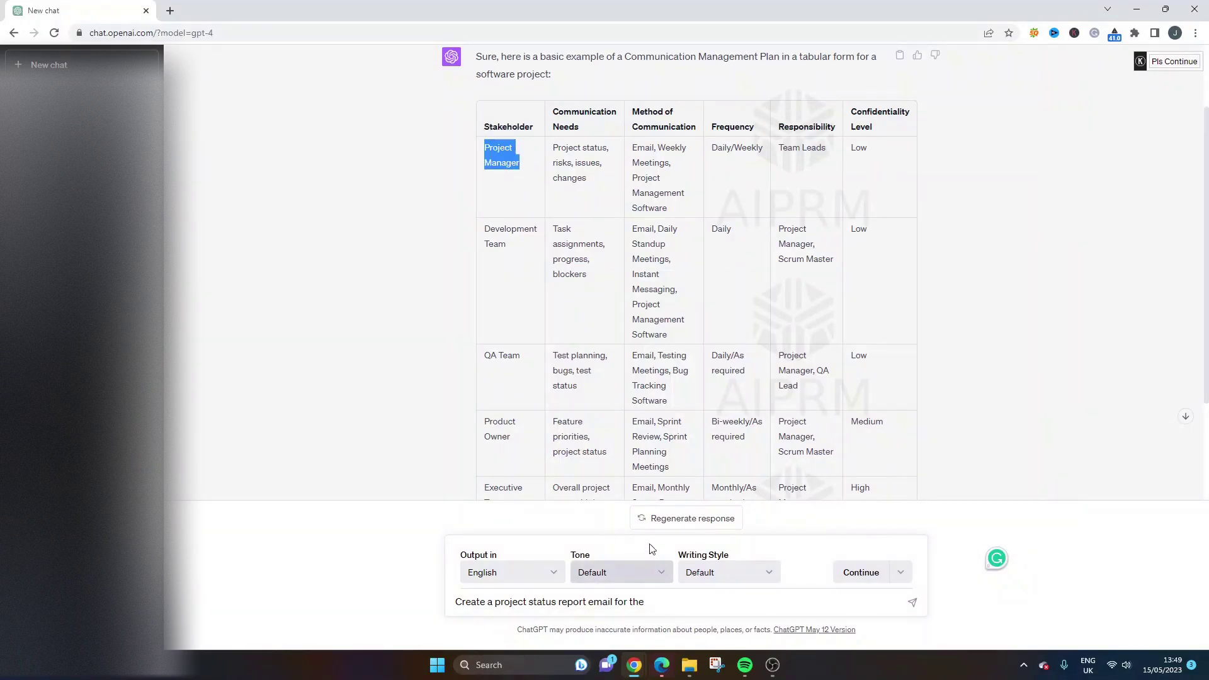
{"action": "triple_click", "coordinate": [506, 144]}
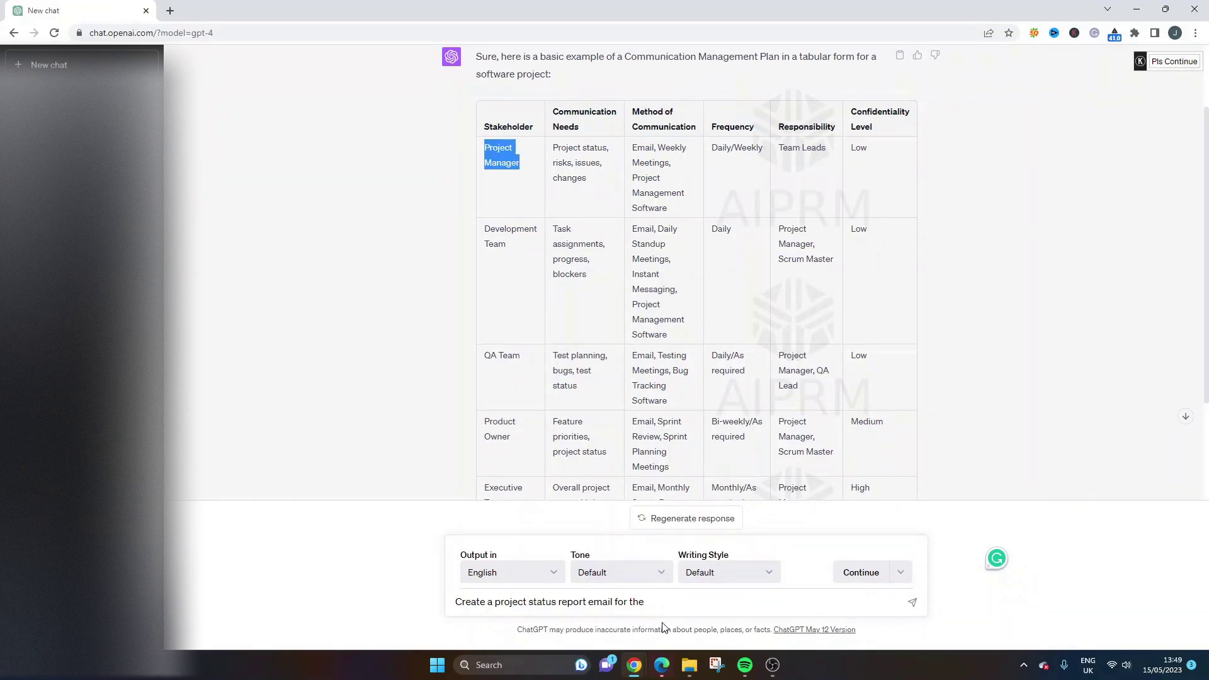
{"action": "left_click", "coordinate": [658, 603]}
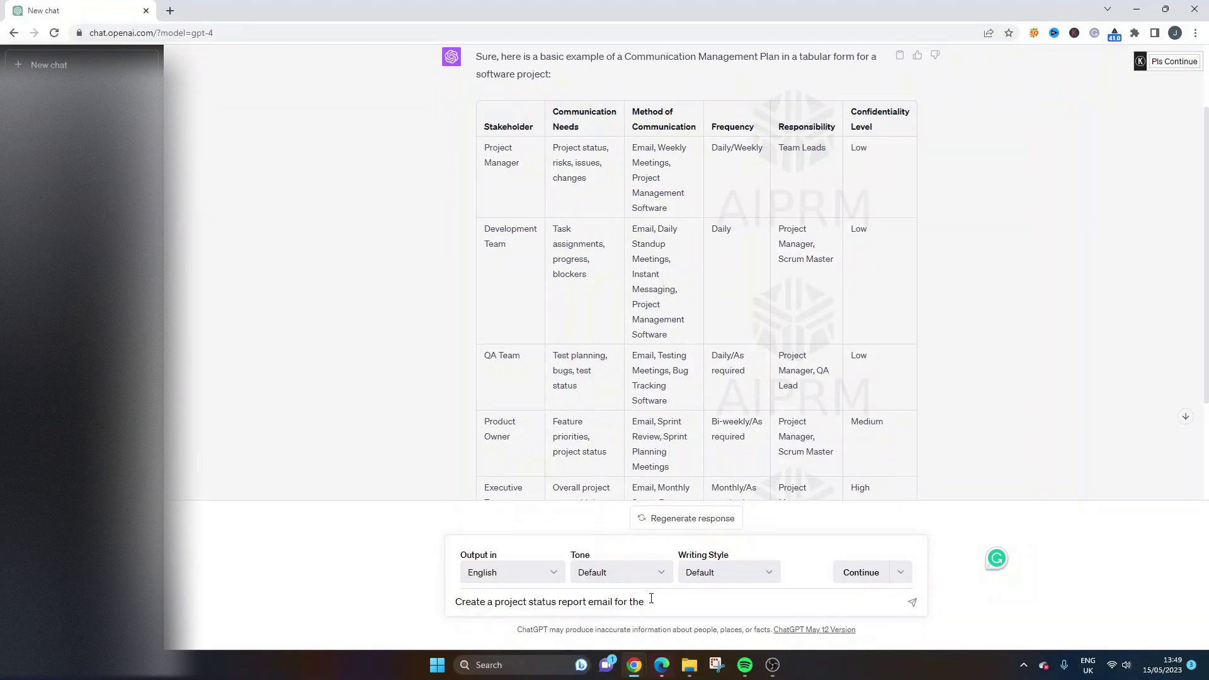
{"action": "type", "text": "team leads"}
Add 'from the project manager' and 'the first installment of a weekly' to the prompt, then review it.
{"action": "left_click", "coordinate": [537, 604]}
{"action": "type", "text": "from the project"}
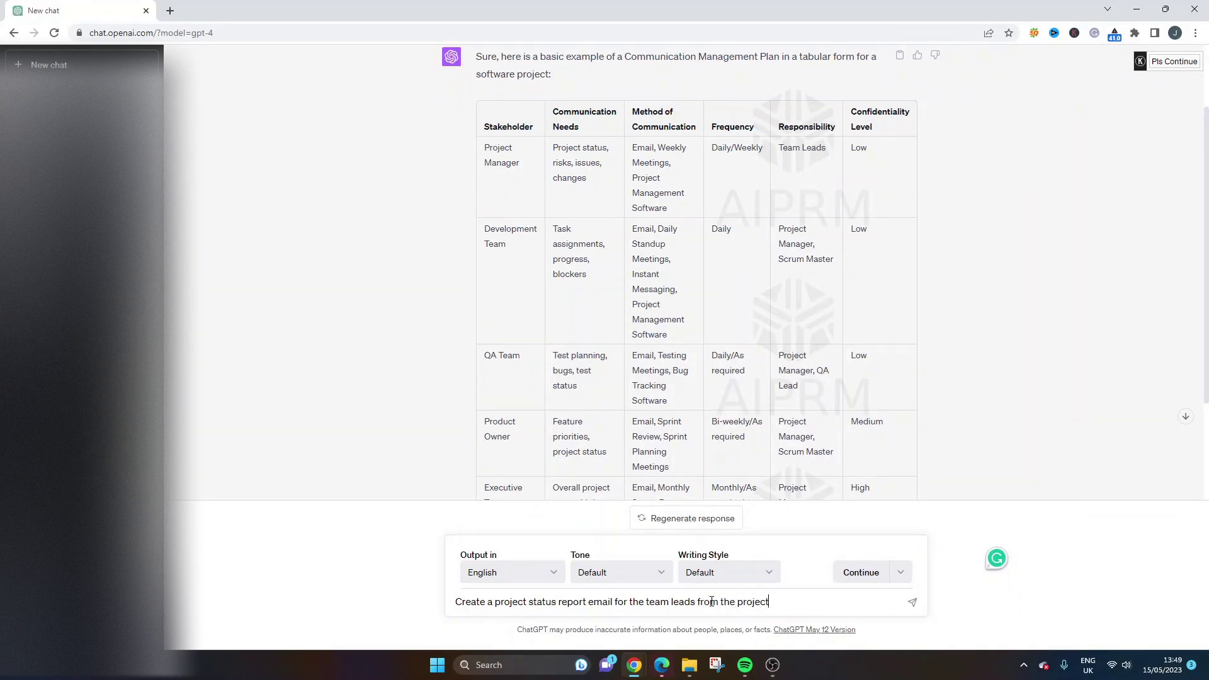
{"action": "type", "text": " manager"}
{"action": "key", "text": "BackSpace"}
{"action": "type", "text": "the first insta"}
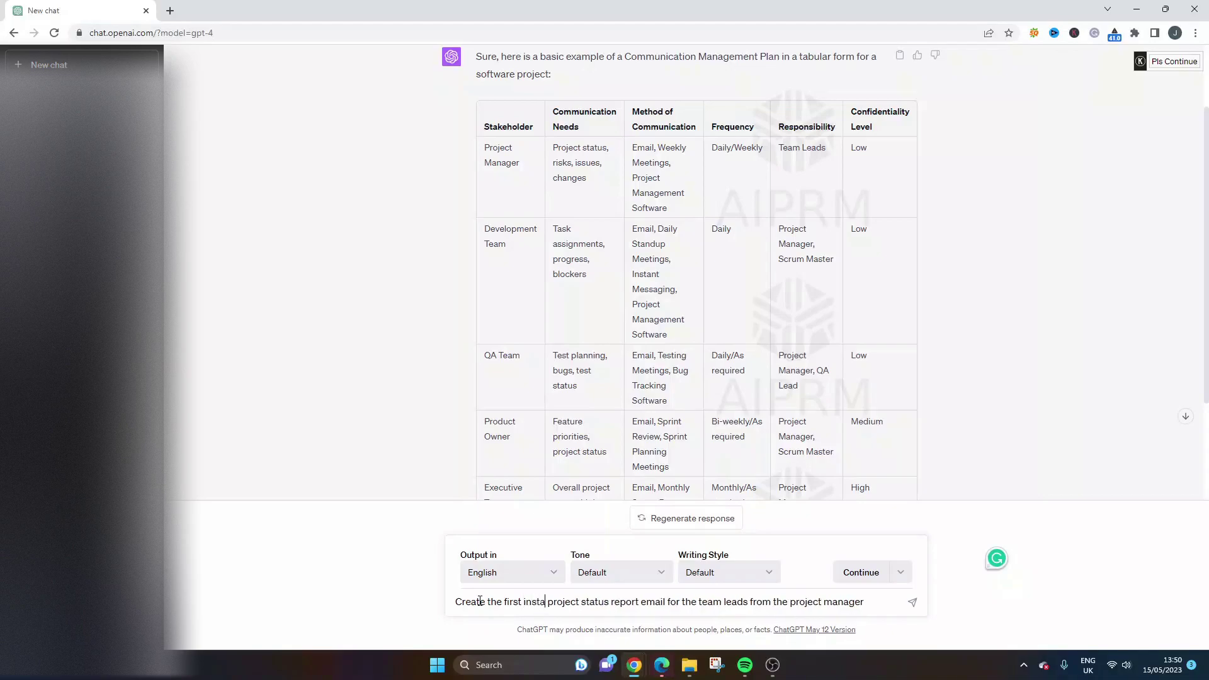
{"action": "type", "text": "llment"}
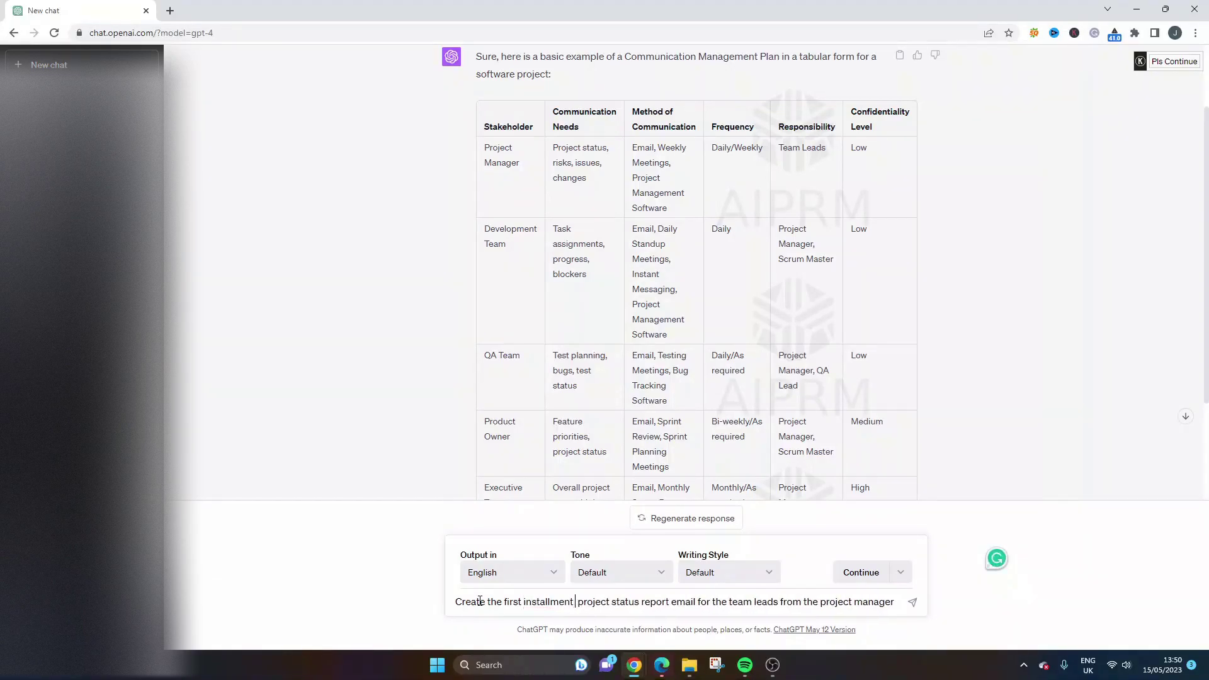
{"action": "type", "text": " of a weekly"}
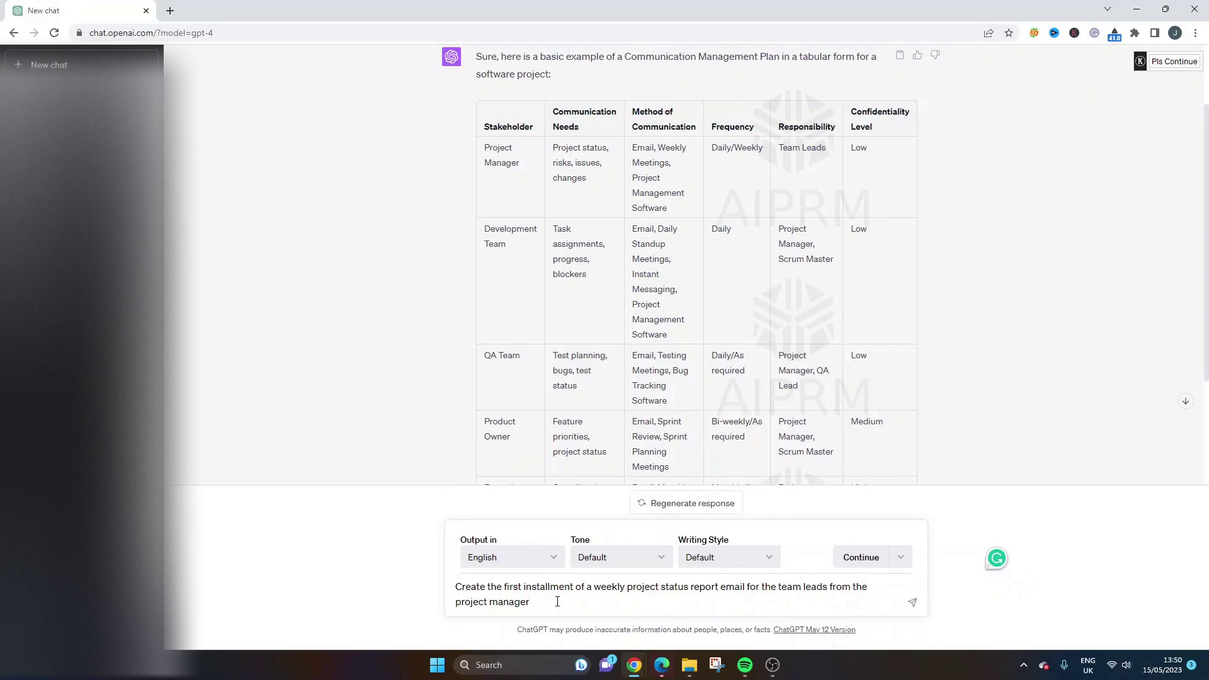
{"action": "left_click_drag", "start_coordinate": [505, 588], "coordinate": [571, 588]}
{"action": "left_click", "coordinate": [542, 587]}
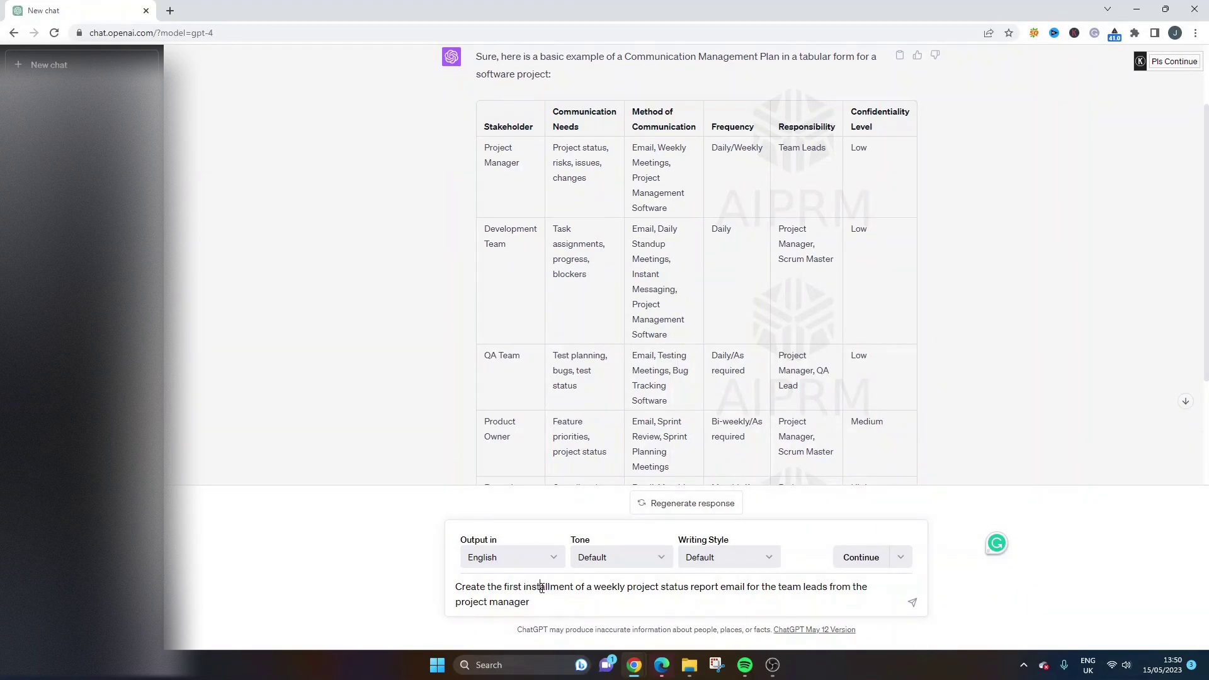
{"action": "left_click_drag", "start_coordinate": [503, 587], "coordinate": [518, 586]}
{"action": "left_click", "coordinate": [564, 587]}
{"action": "double_click", "coordinate": [610, 586]}
{"action": "left_click", "coordinate": [614, 605]}
Send the status report email request and review the reply's subject line.
{"action": "key", "text": "Return"}
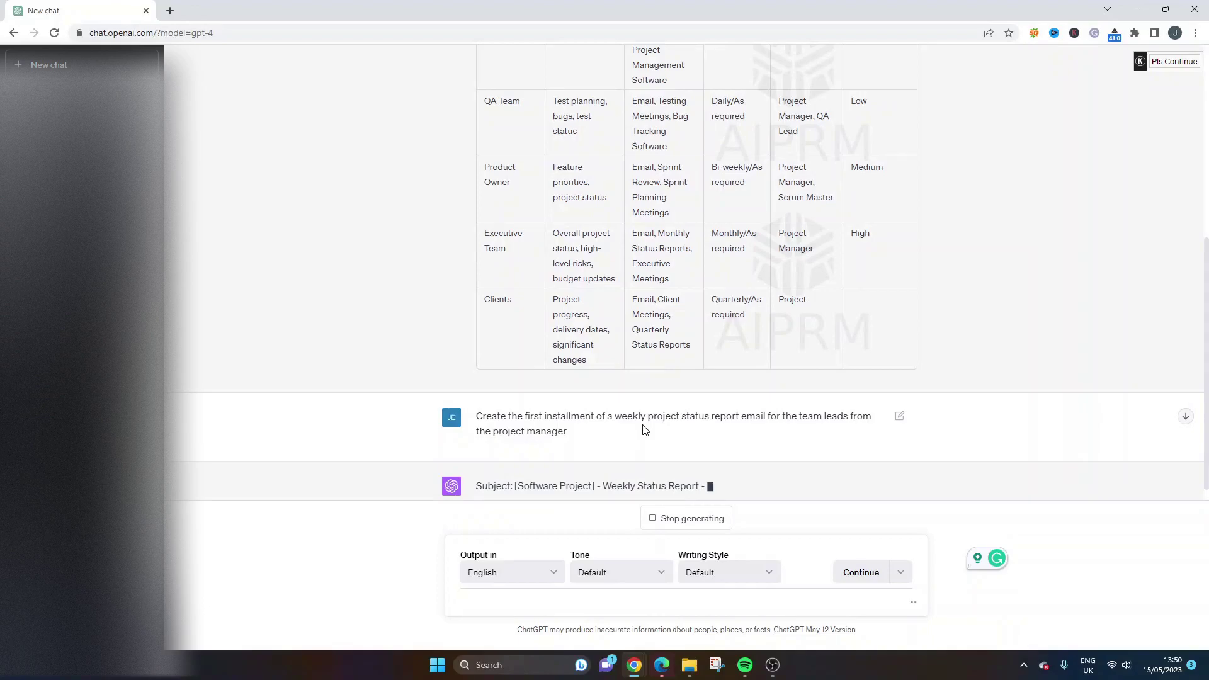
{"action": "triple_click", "coordinate": [608, 486]}
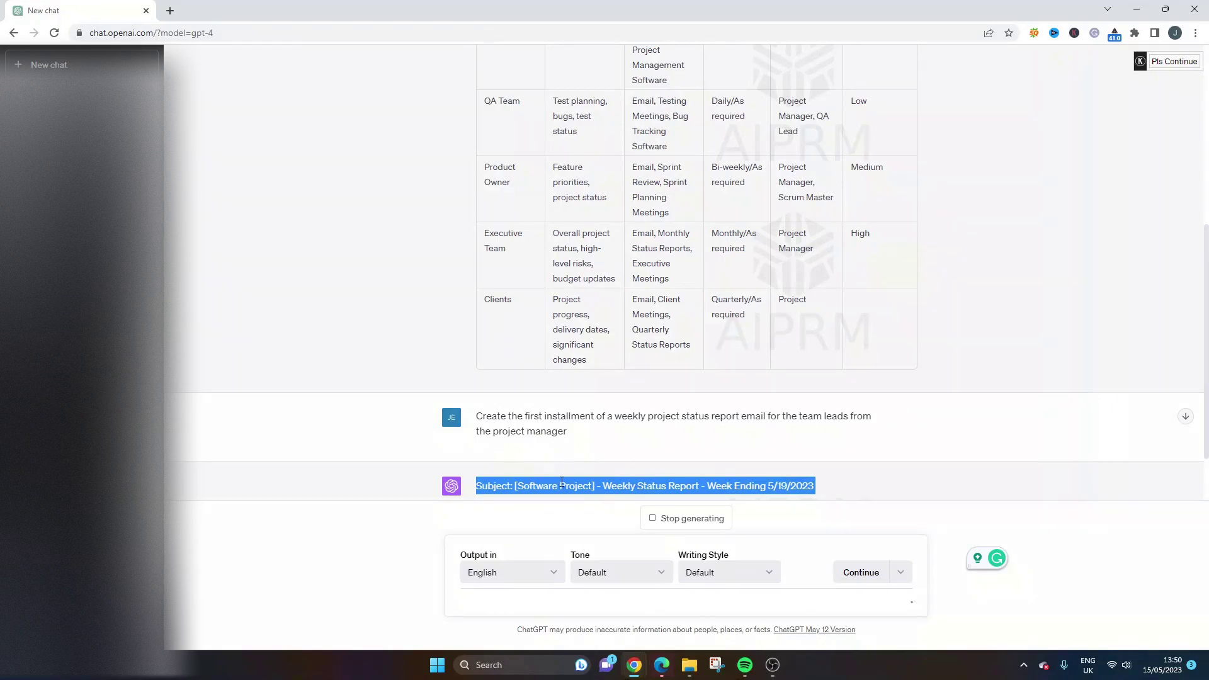
{"action": "left_click", "coordinate": [606, 485]}
{"action": "scroll", "coordinate": [583, 132], "scroll_direction": "up", "scroll_amount": 6}
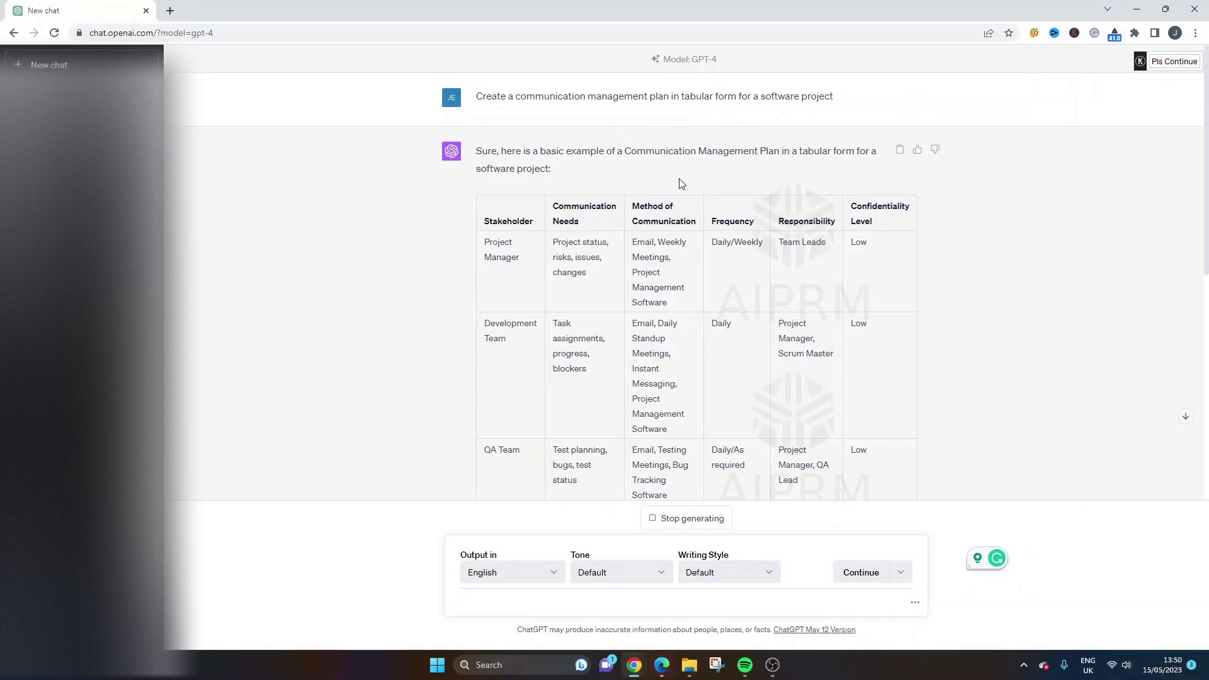
{"action": "scroll", "coordinate": [699, 227], "scroll_direction": "down", "scroll_amount": 8}
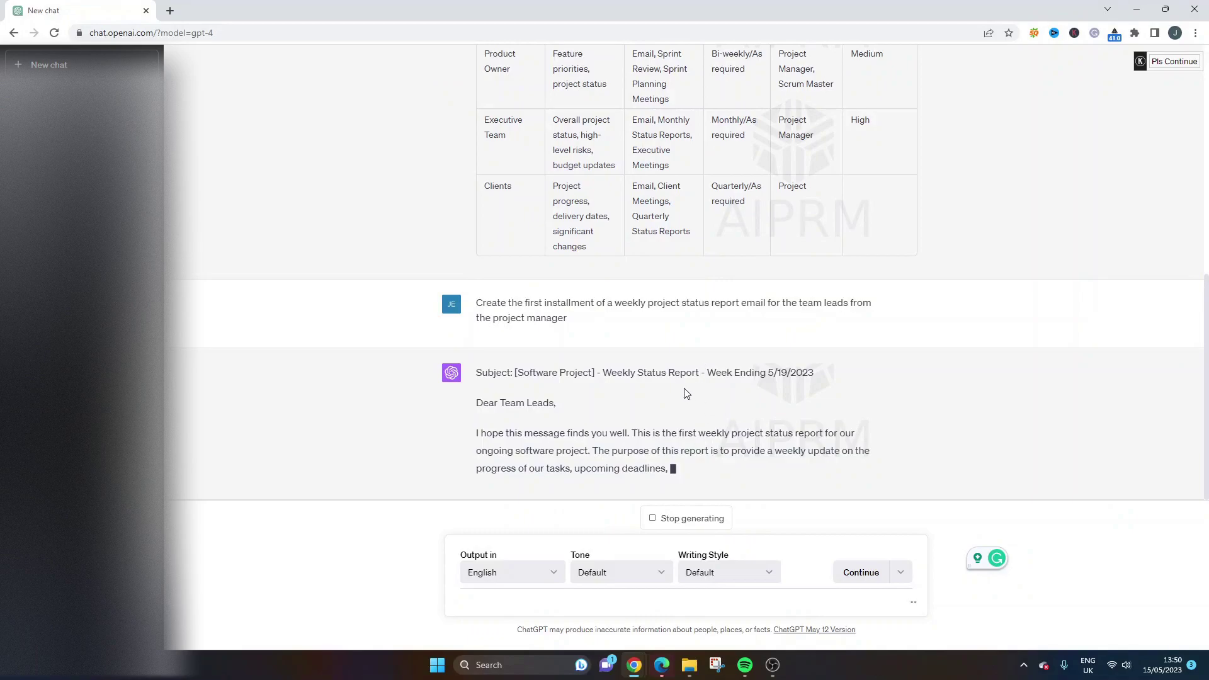
Read the subject date 5/19/2023, the Dear Team Leads greeting and the intro paragraph.
{"action": "left_click_drag", "start_coordinate": [768, 373], "coordinate": [822, 374]}
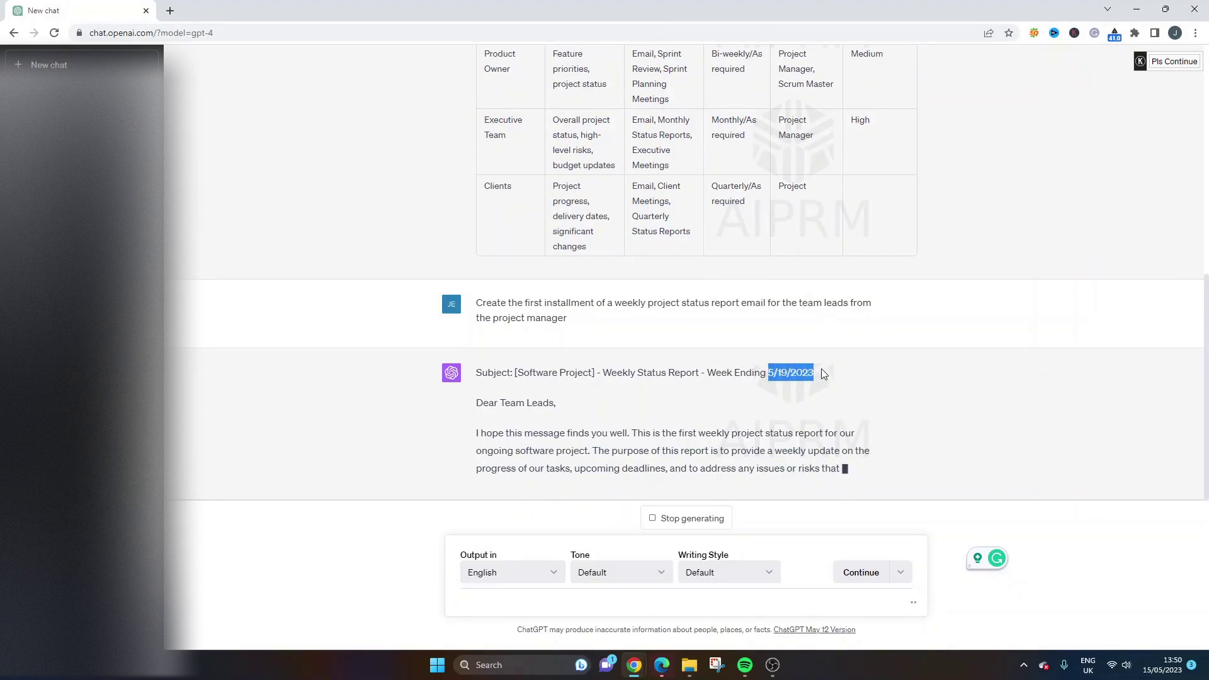
{"action": "left_click", "coordinate": [822, 374]}
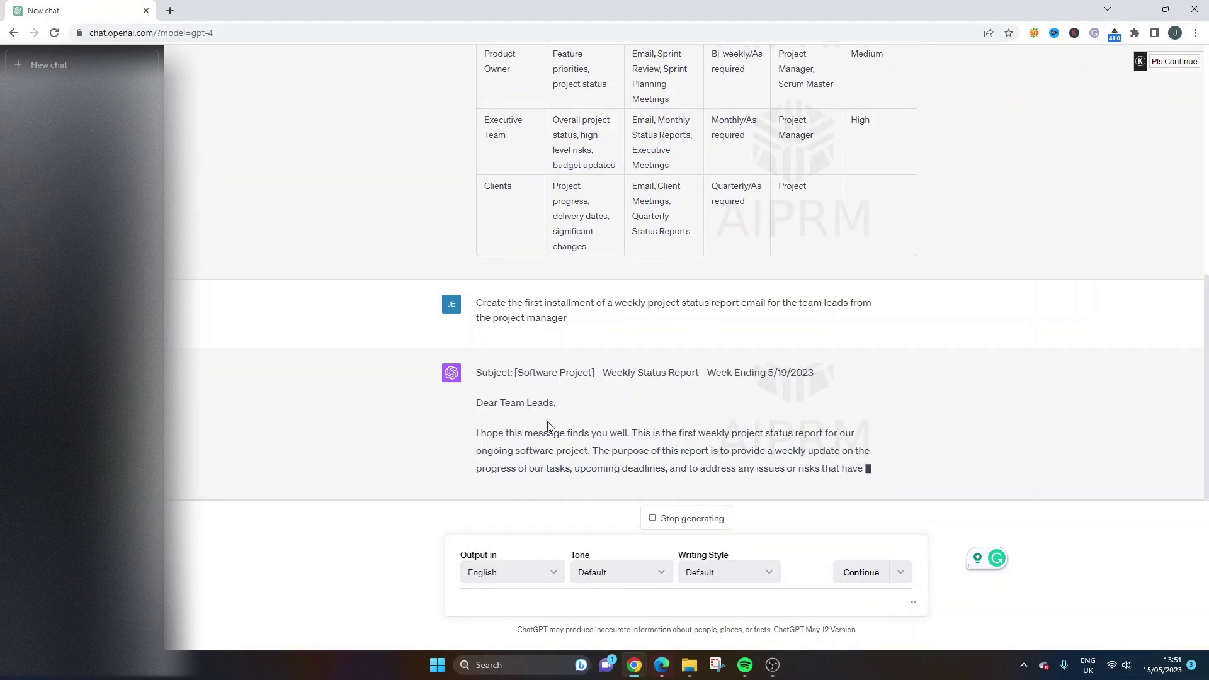
{"action": "left_click_drag", "start_coordinate": [478, 403], "coordinate": [555, 403]}
{"action": "left_click", "coordinate": [498, 416]}
{"action": "left_click_drag", "start_coordinate": [477, 416], "coordinate": [858, 418]}
{"action": "left_click", "coordinate": [844, 403]}
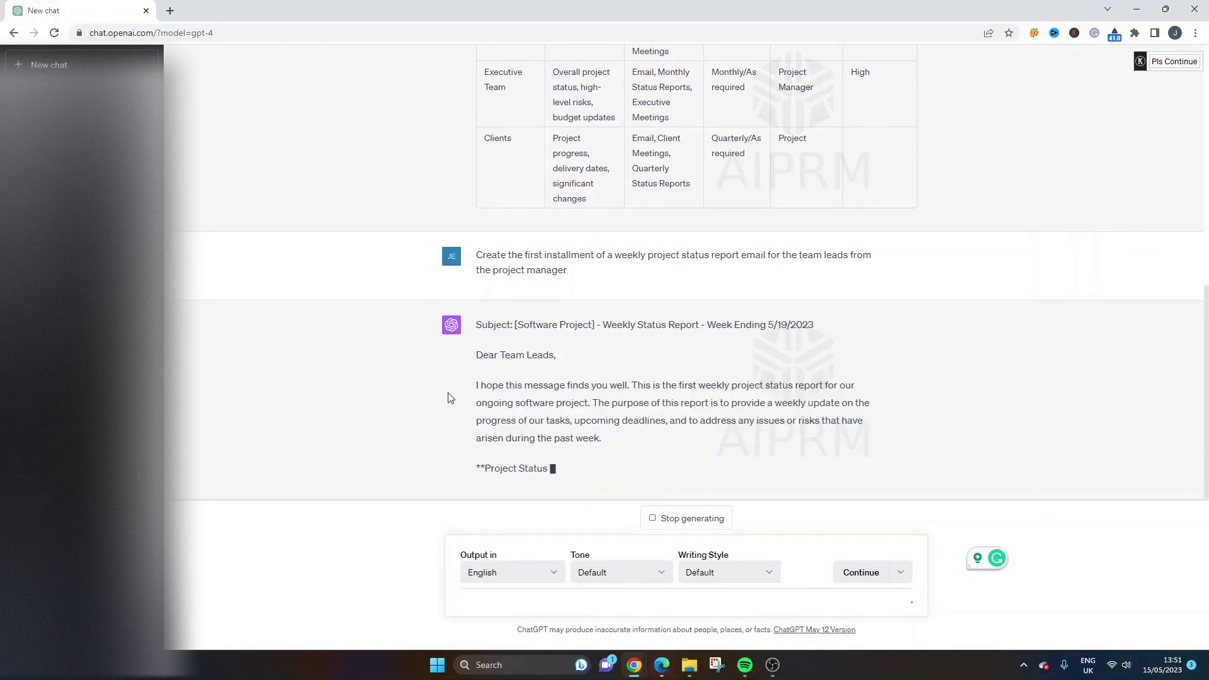
{"action": "left_click_drag", "start_coordinate": [477, 385], "coordinate": [590, 375]}
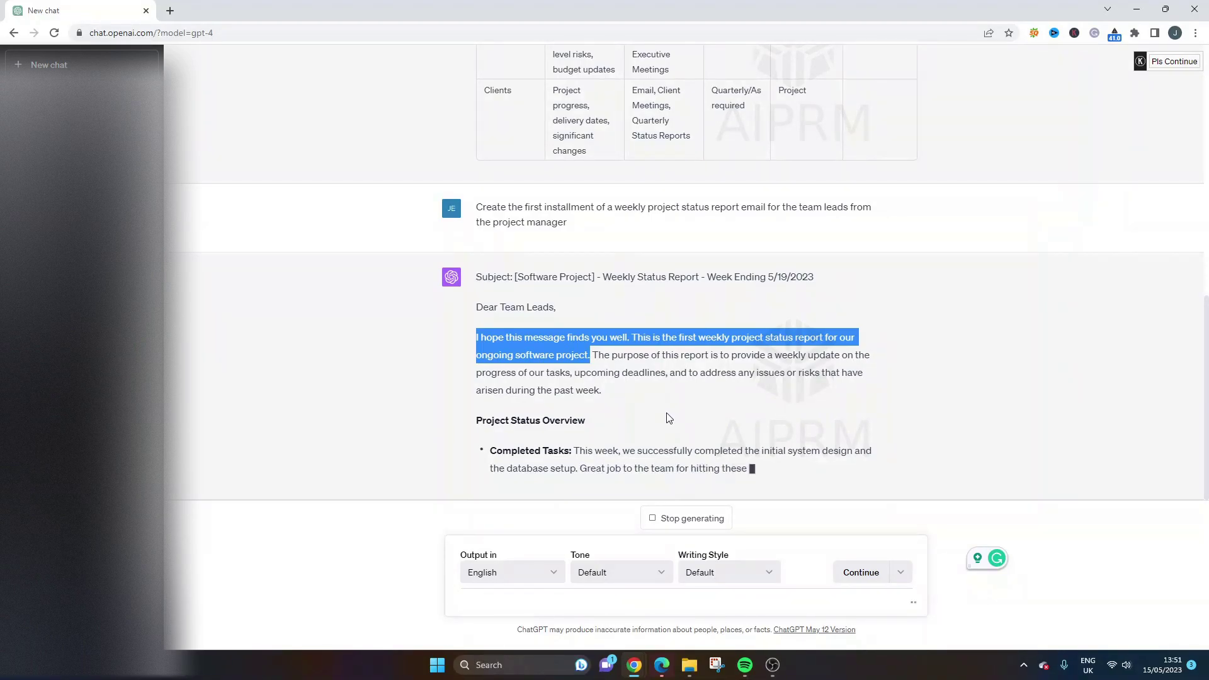
Read the intro, the Completed and Ongoing Tasks bullets and the Project Status Overview, then scroll back up.
{"action": "left_click", "coordinate": [627, 398], "text": "shift"}
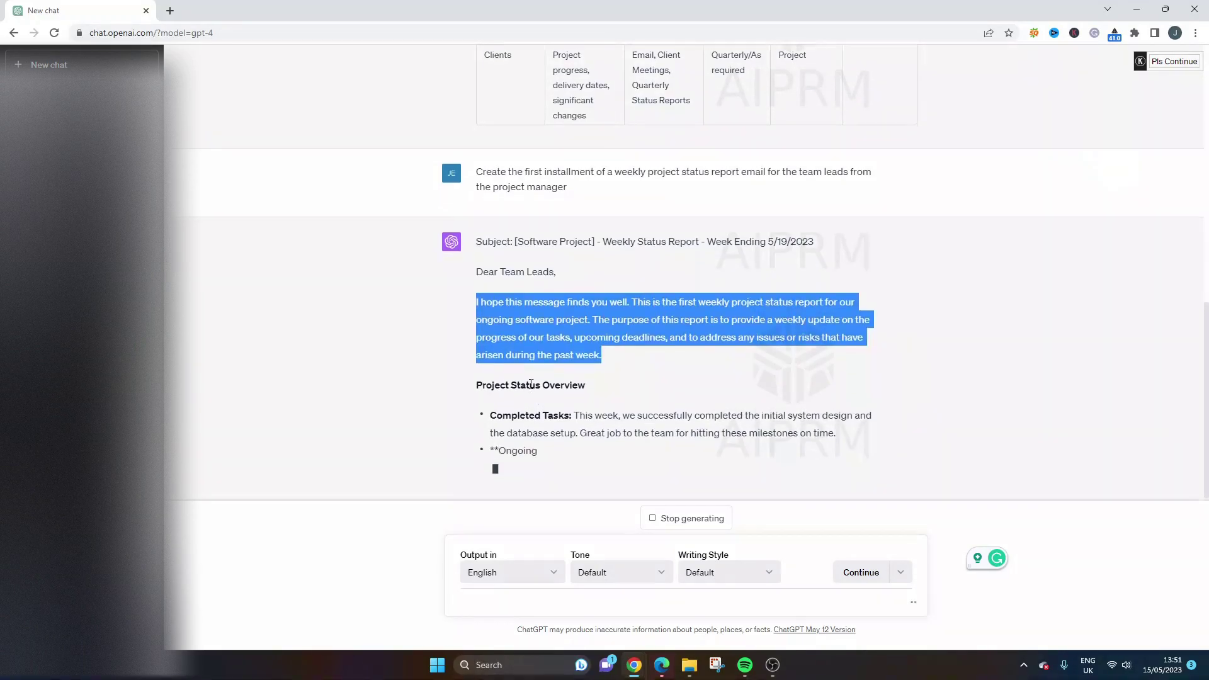
{"action": "double_click", "coordinate": [502, 417]}
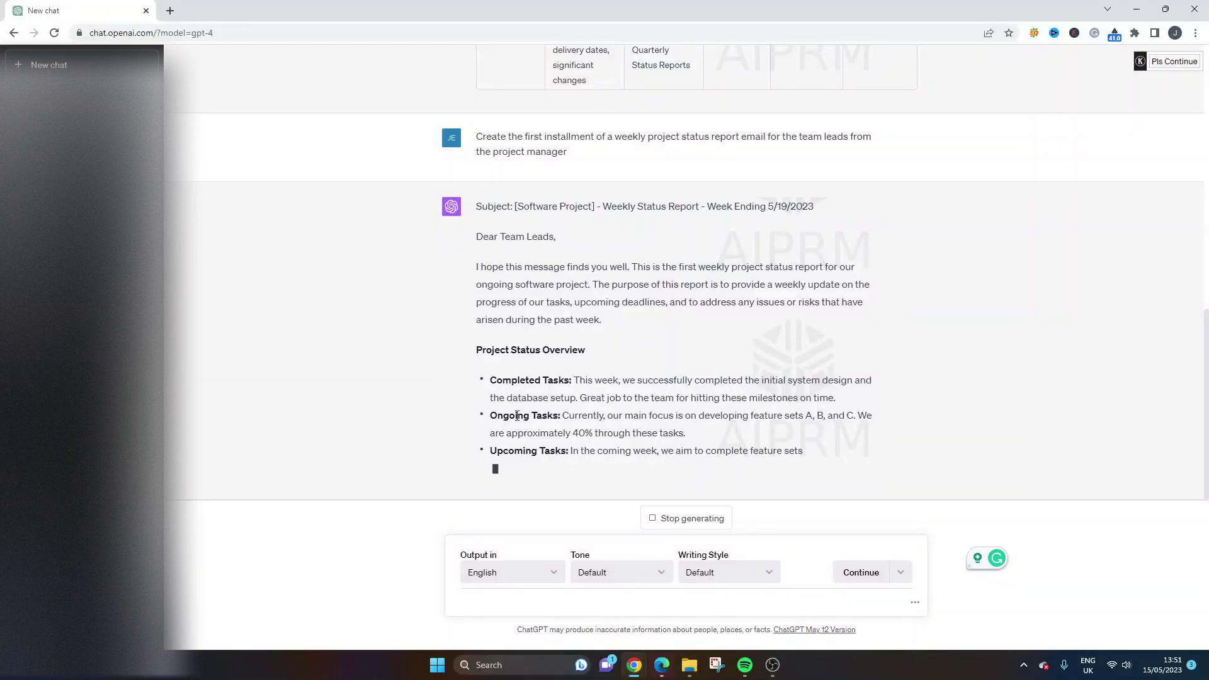
{"action": "triple_click", "coordinate": [545, 389]}
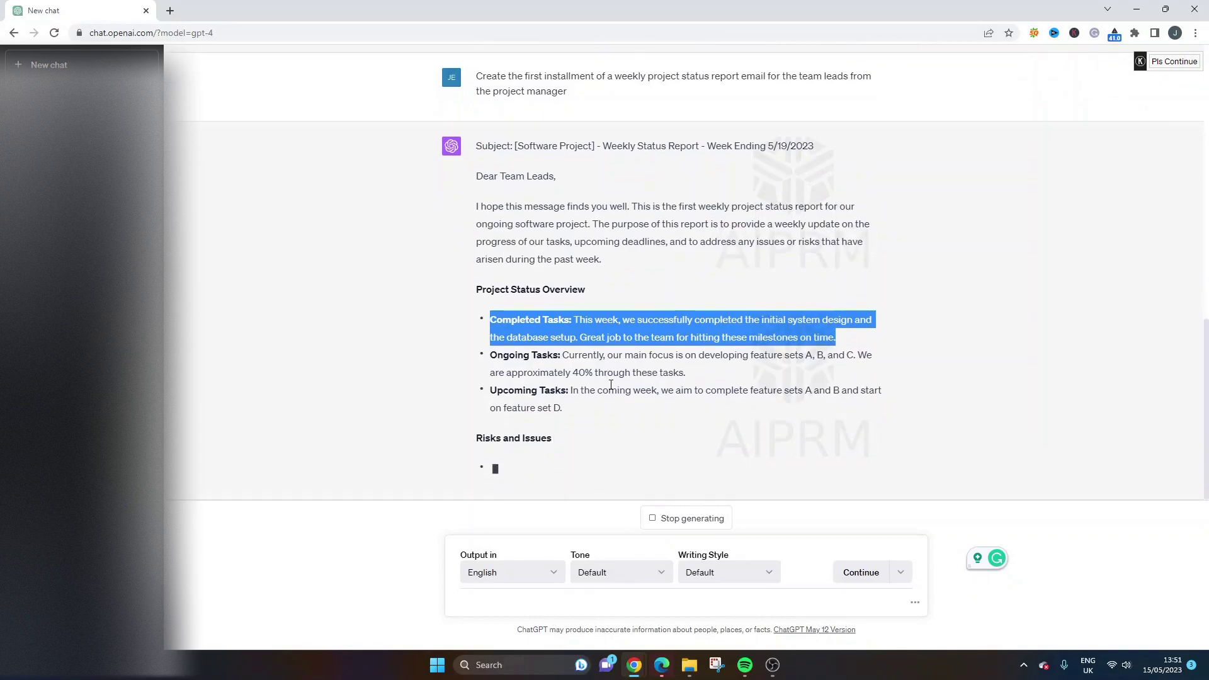
{"action": "triple_click", "coordinate": [587, 367]}
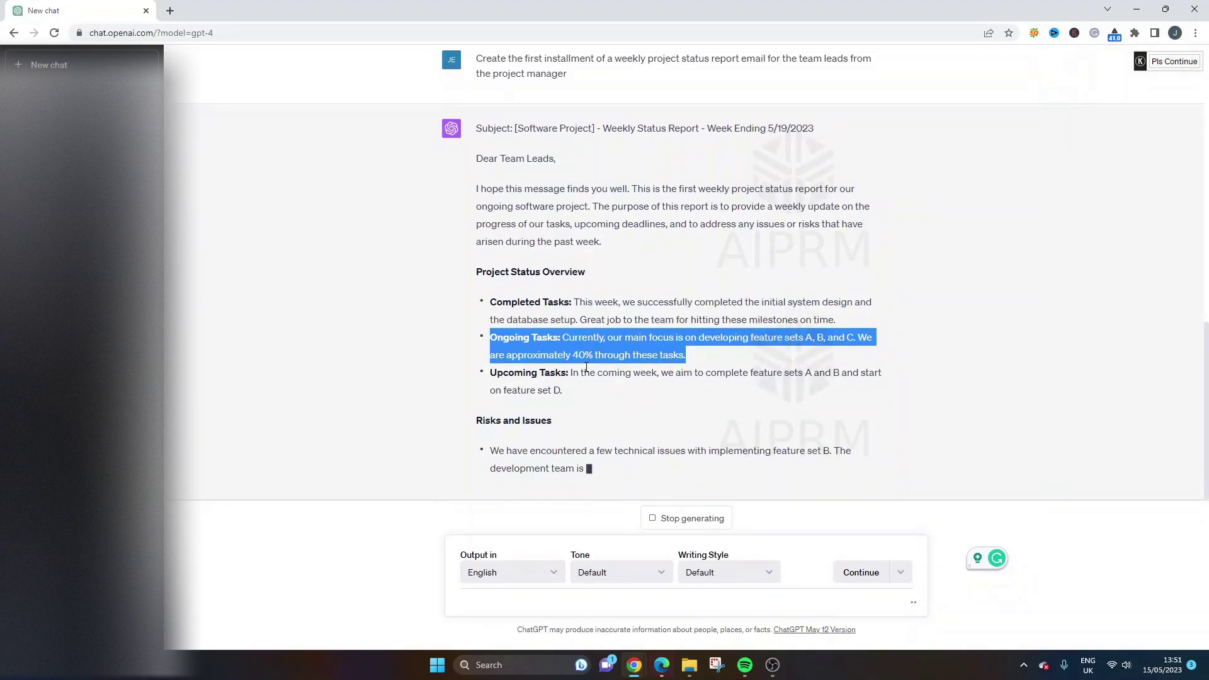
{"action": "left_click", "coordinate": [536, 295]}
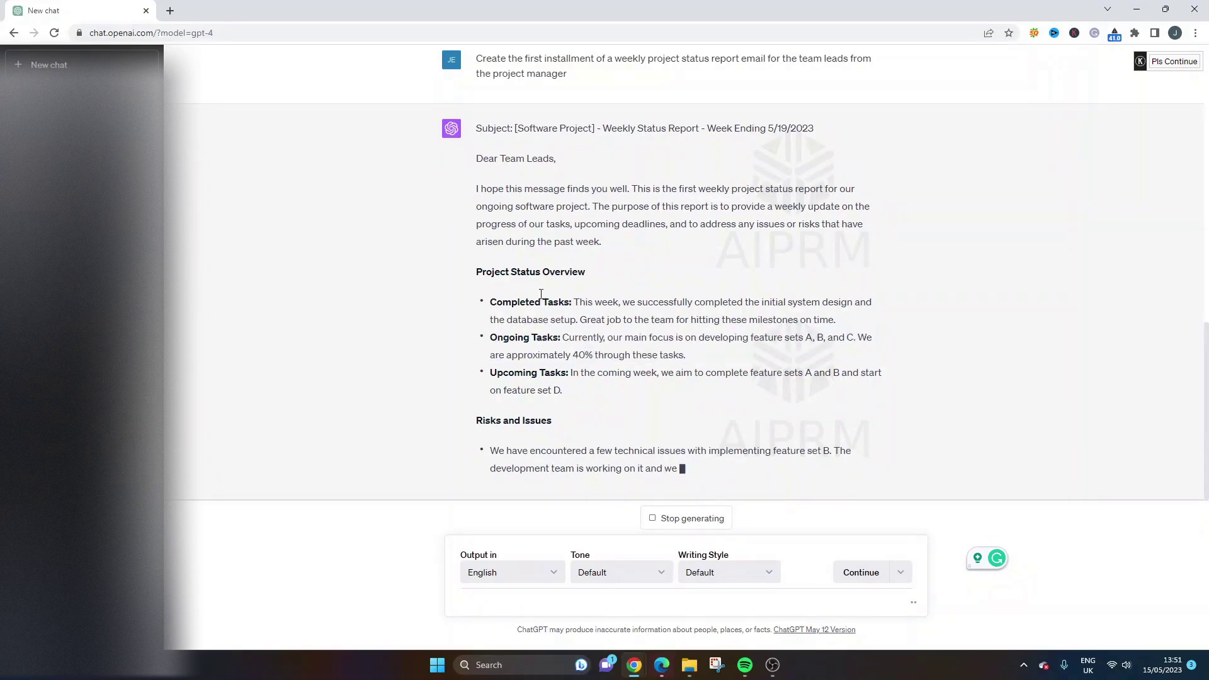
{"action": "left_click_drag", "start_coordinate": [476, 271], "coordinate": [643, 399]}
{"action": "left_click", "coordinate": [637, 408]}
{"action": "left_click_drag", "start_coordinate": [477, 384], "coordinate": [647, 385]}
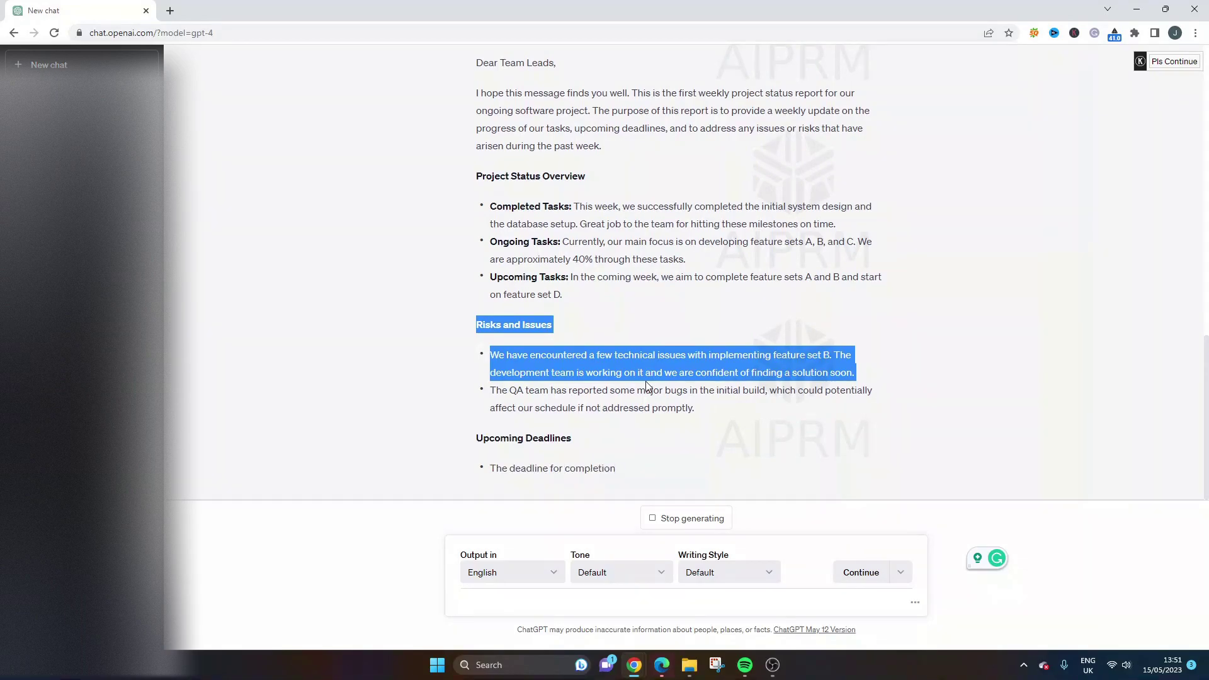
{"action": "scroll", "coordinate": [637, 380], "scroll_direction": "up", "scroll_amount": 6}
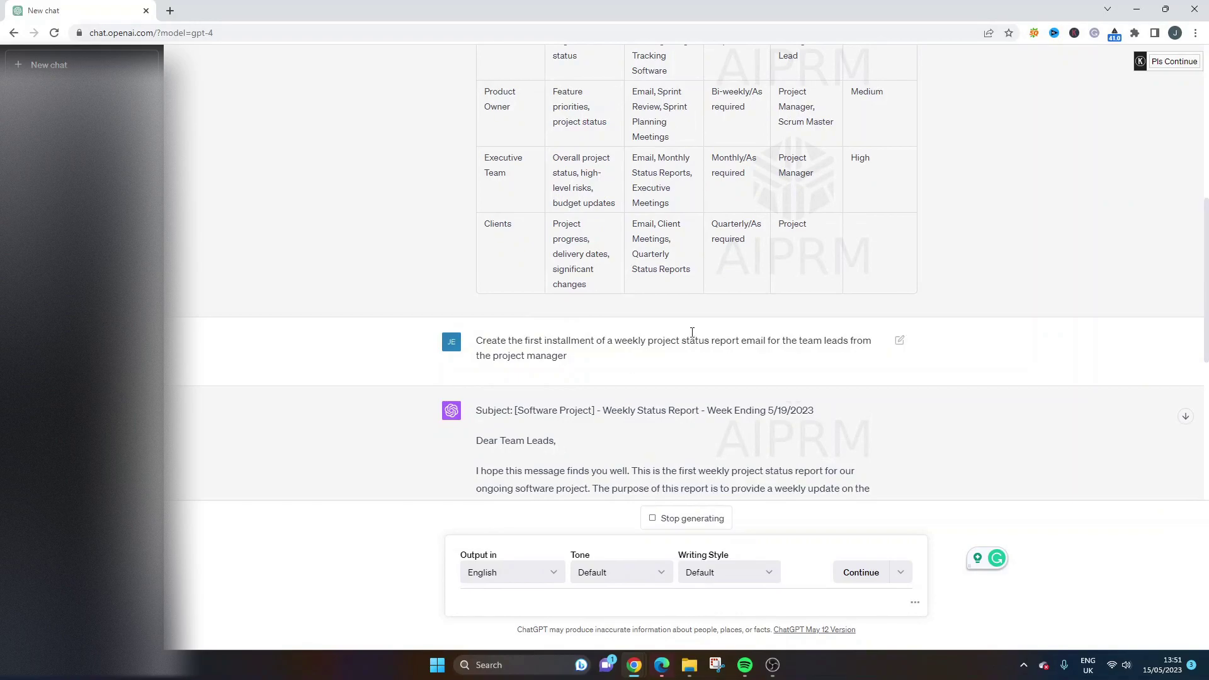
{"action": "scroll", "coordinate": [743, 397], "scroll_direction": "up", "scroll_amount": 7}
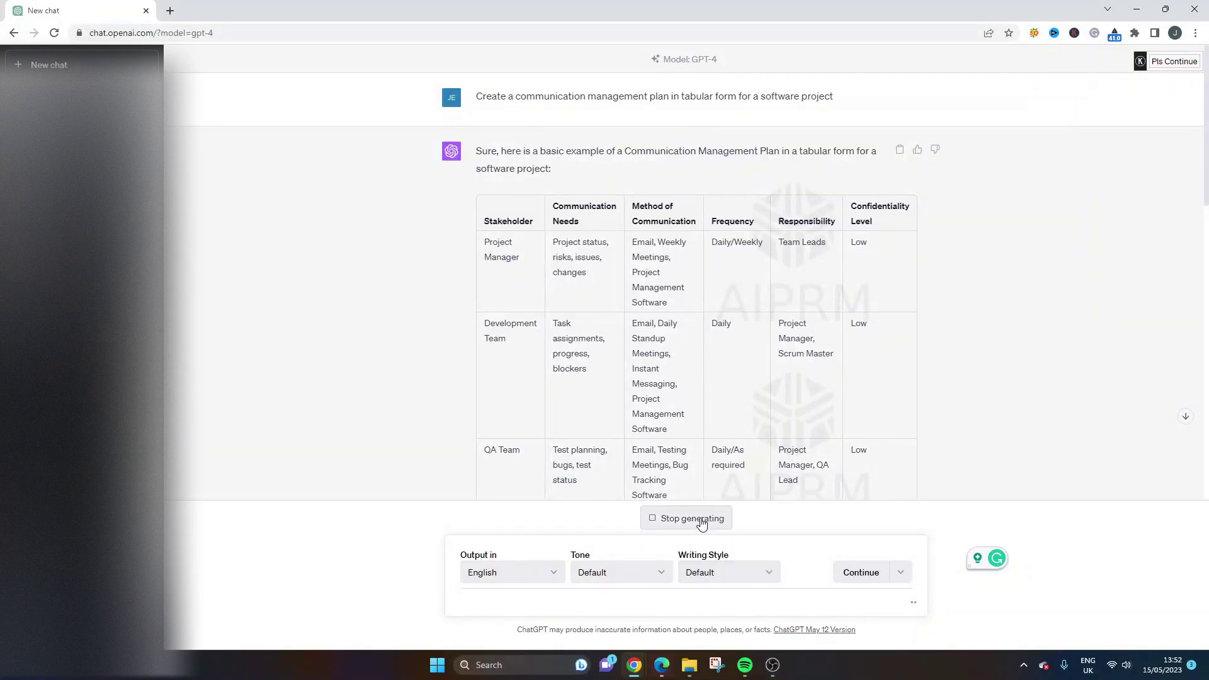
Stop the reply and draft 'Please create a meeting invite agenda for the project status meetings'.
{"action": "left_click", "coordinate": [702, 521]}
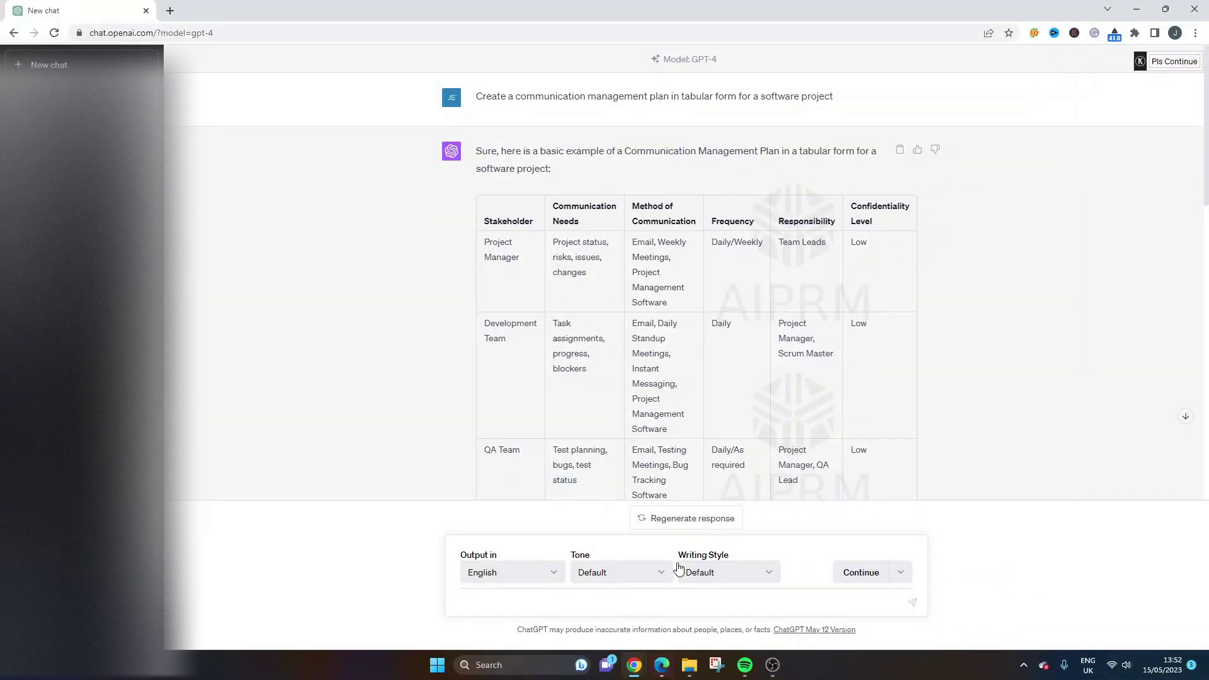
{"action": "left_click", "coordinate": [639, 604]}
{"action": "type", "text": "Please create a meeting invite "}
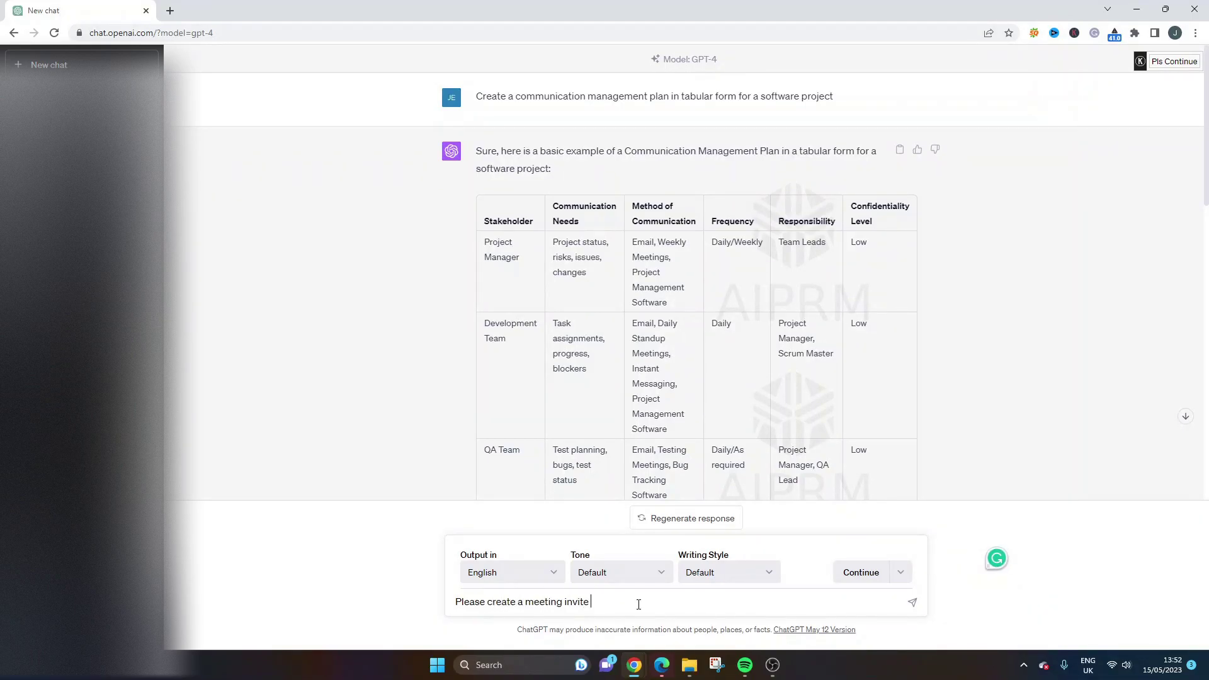
{"action": "type", "text": "agenda for the project status "}
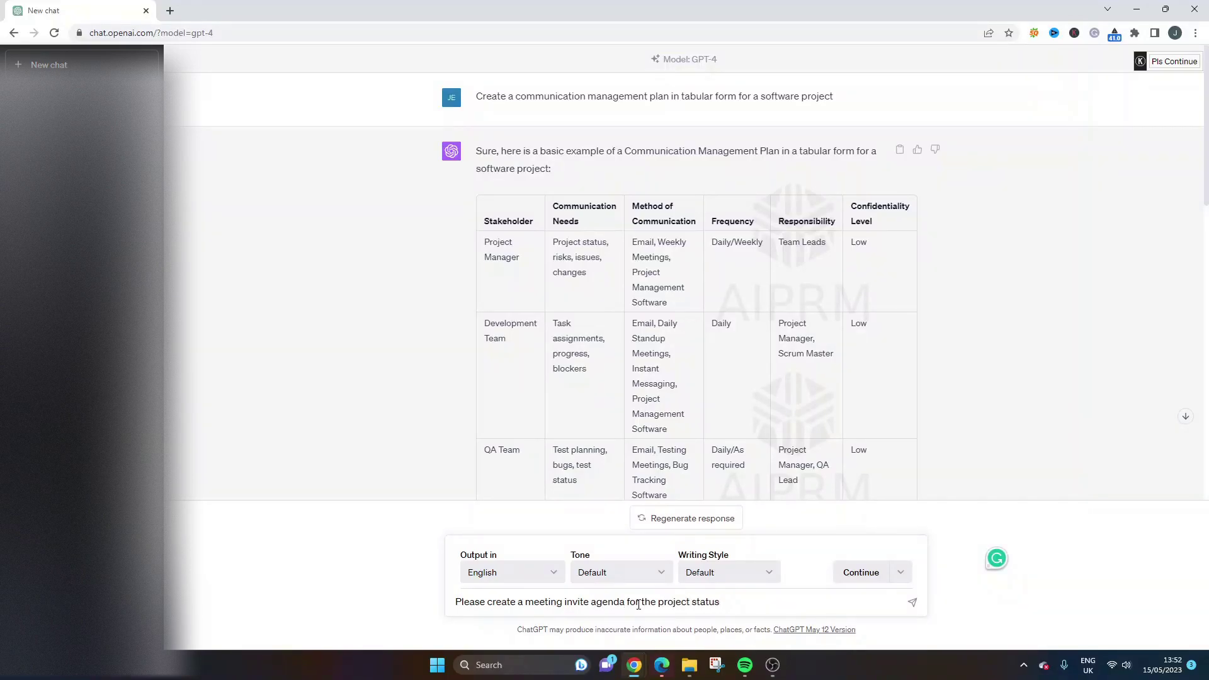
{"action": "type", "text": "meetings"}
{"action": "double_click", "coordinate": [661, 256]}
{"action": "left_click", "coordinate": [740, 601]}
{"action": "double_click", "coordinate": [644, 243]}
{"action": "double_click", "coordinate": [650, 256]}
{"action": "triple_click", "coordinate": [645, 264]}
{"action": "left_click", "coordinate": [642, 271]}
{"action": "left_click_drag", "start_coordinate": [637, 272], "coordinate": [672, 304]}
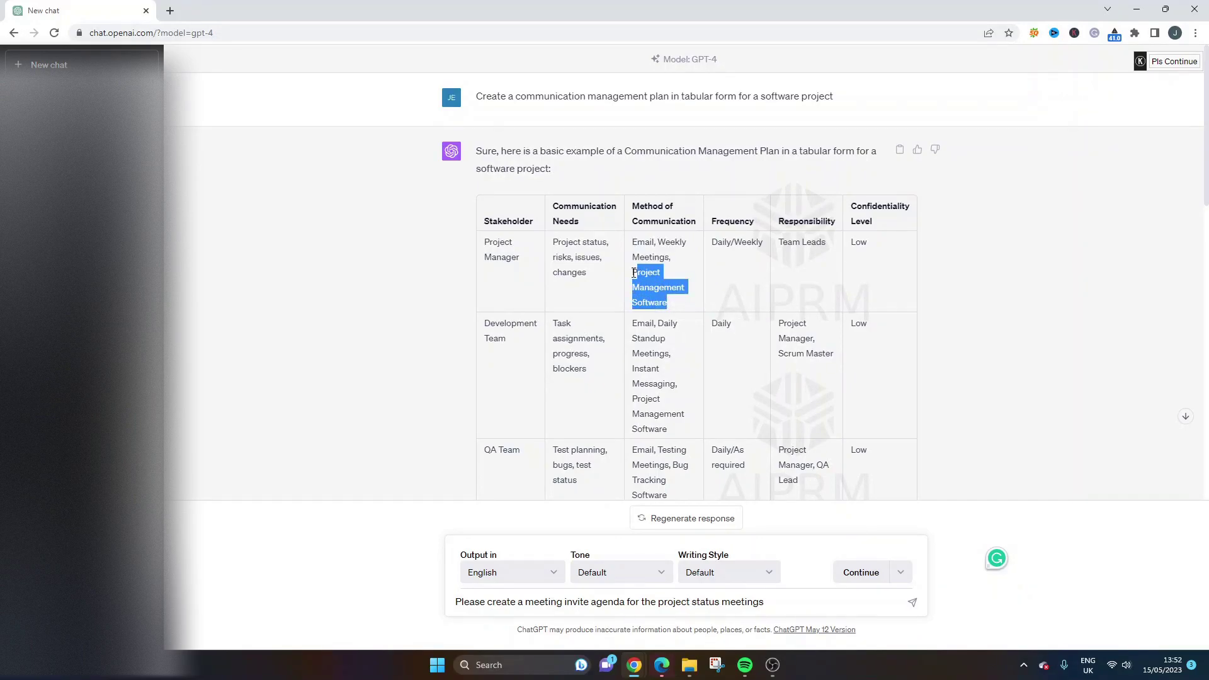
{"action": "left_click", "coordinate": [634, 273]}
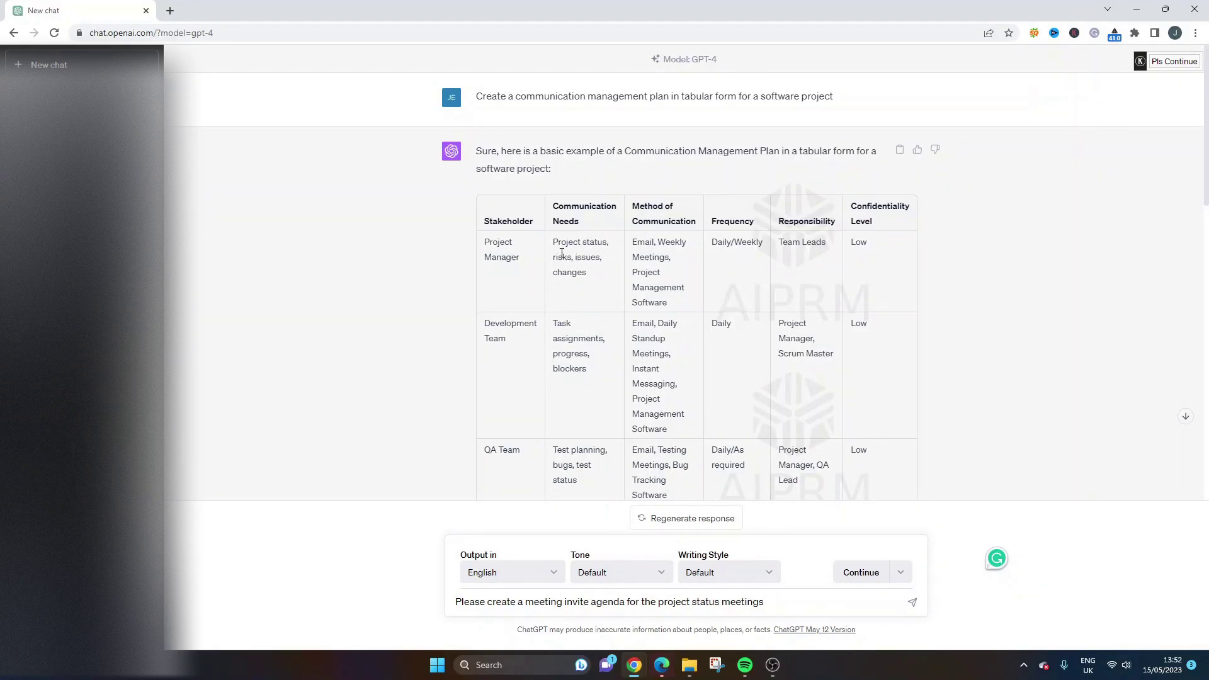
{"action": "double_click", "coordinate": [563, 257]}
{"action": "double_click", "coordinate": [587, 258]}
{"action": "double_click", "coordinate": [574, 272]}
{"action": "left_click_drag", "start_coordinate": [658, 323], "coordinate": [671, 350]}
{"action": "left_click", "coordinate": [682, 368]}
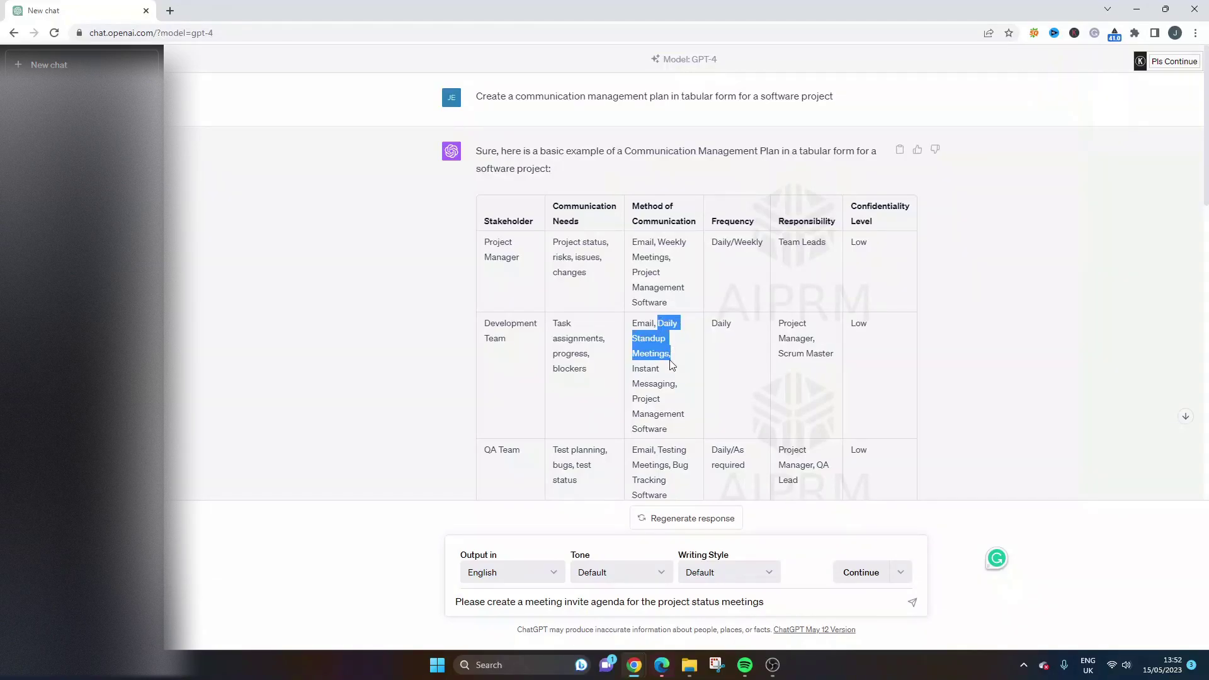
{"action": "left_click", "coordinate": [818, 337]}
{"action": "triple_click", "coordinate": [822, 350]}
{"action": "left_click", "coordinate": [816, 354]}
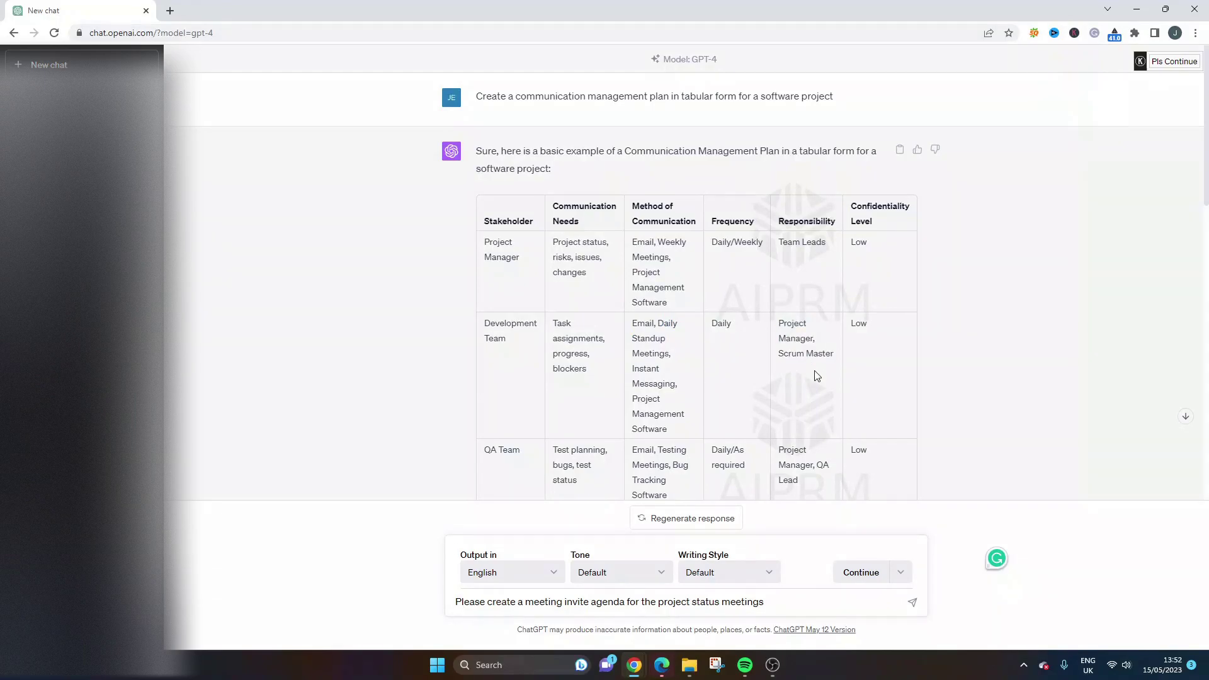
{"action": "mouse_move", "coordinate": [782, 353]}
{"action": "left_mouse_down"}
{"action": "mouse_move", "coordinate": [837, 354]}
{"action": "mouse_move", "coordinate": [797, 353]}
{"action": "left_mouse_up"}
{"action": "scroll", "coordinate": [627, 401], "scroll_direction": "down", "scroll_amount": 2}
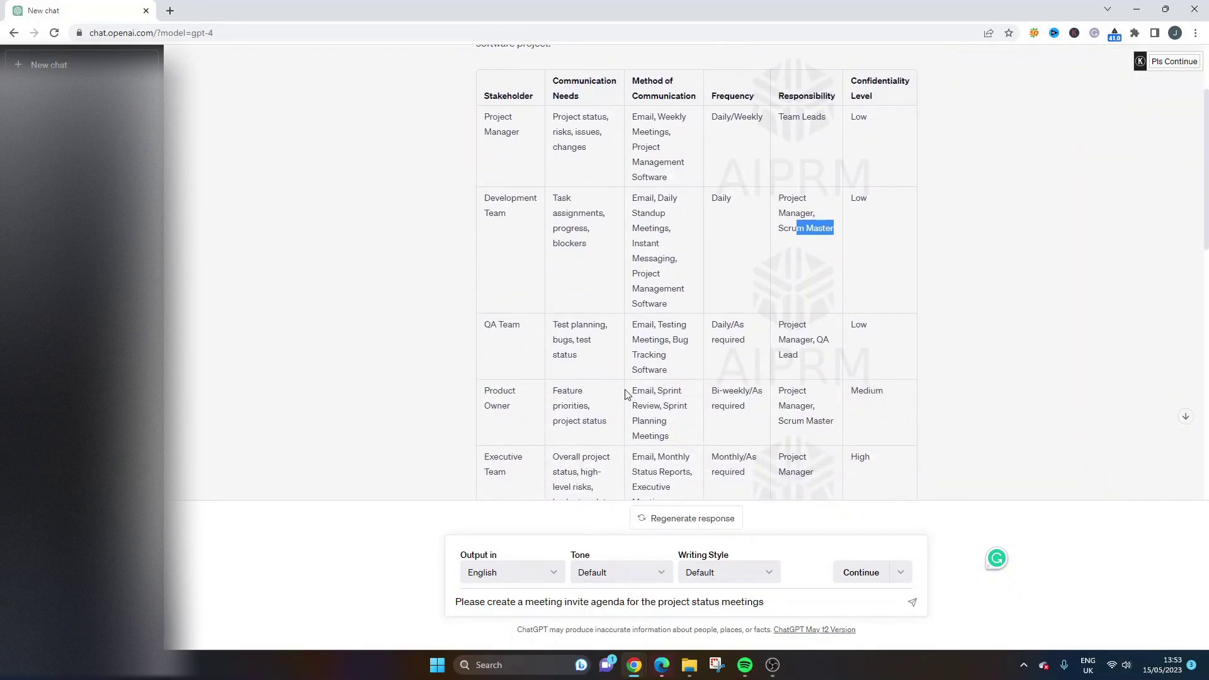